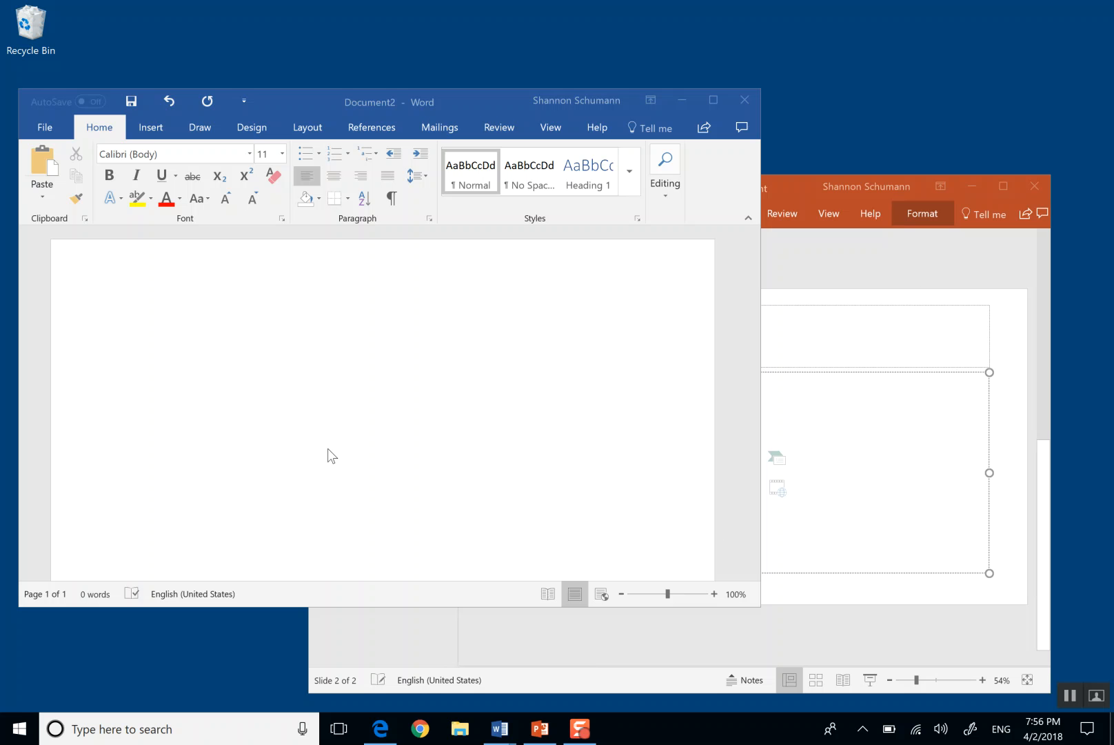
- Insert a new equation in the blank Word document, enter x, and add an empty superscript structure after it
{"action": "left_click", "coordinate": [151, 128]}
{"action": "left_click", "coordinate": [151, 128]}
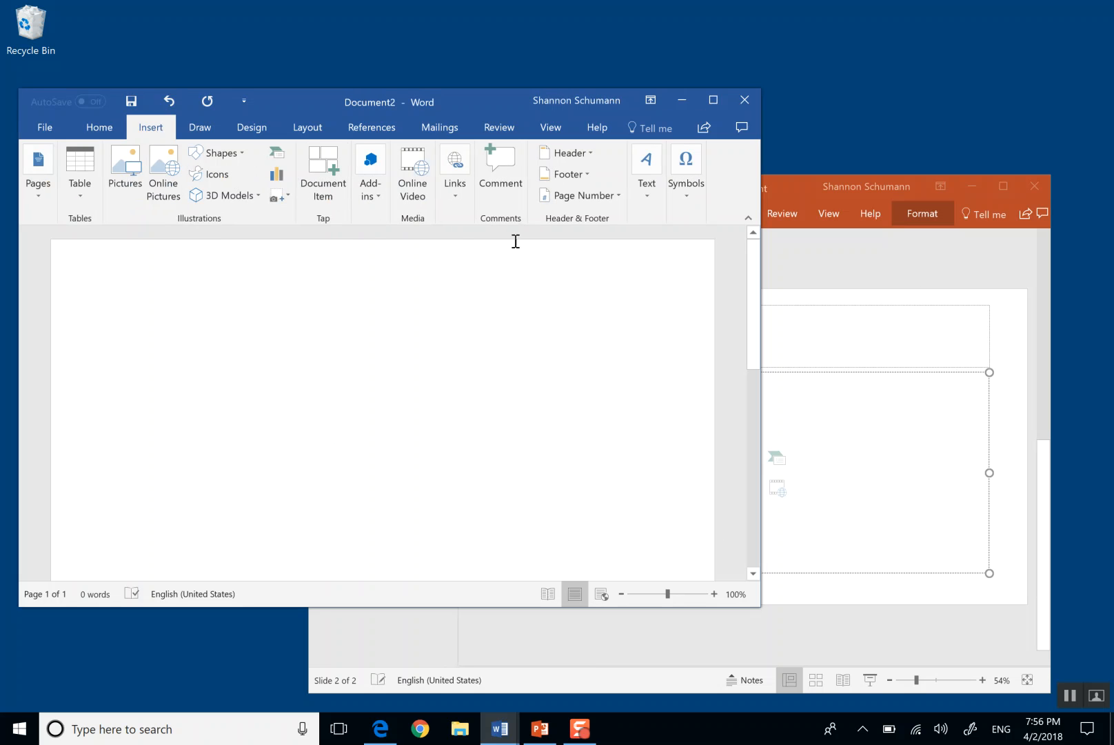
{"action": "left_click", "coordinate": [688, 196]}
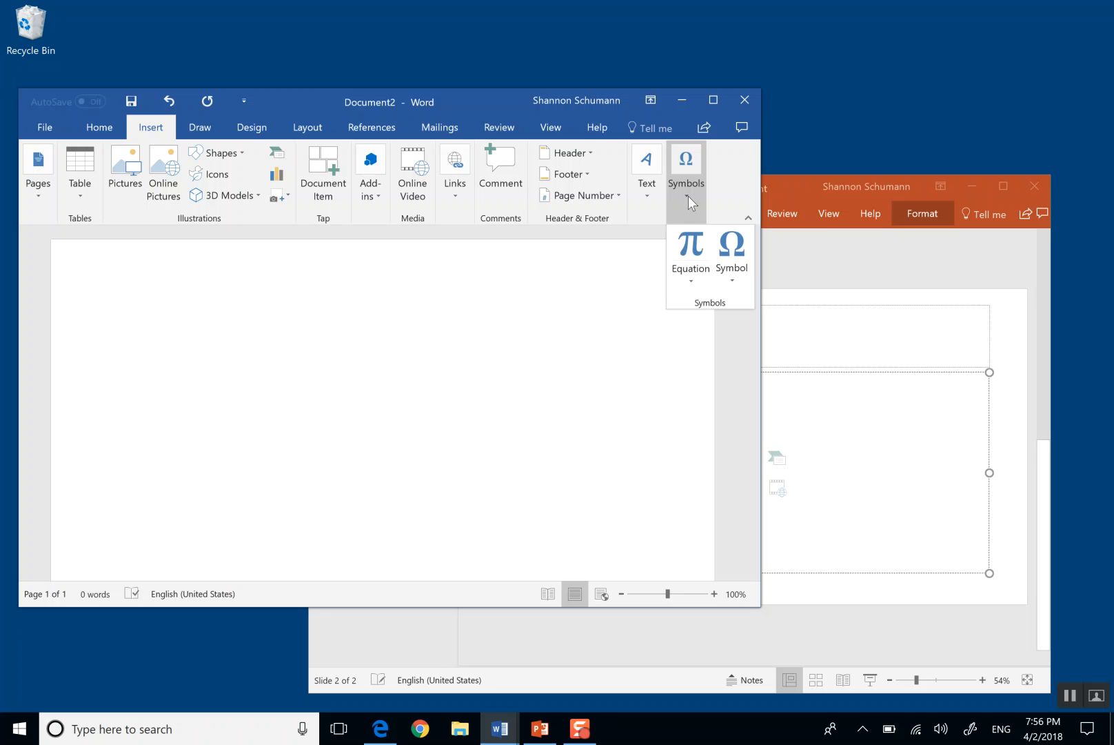
{"action": "left_click", "coordinate": [693, 244]}
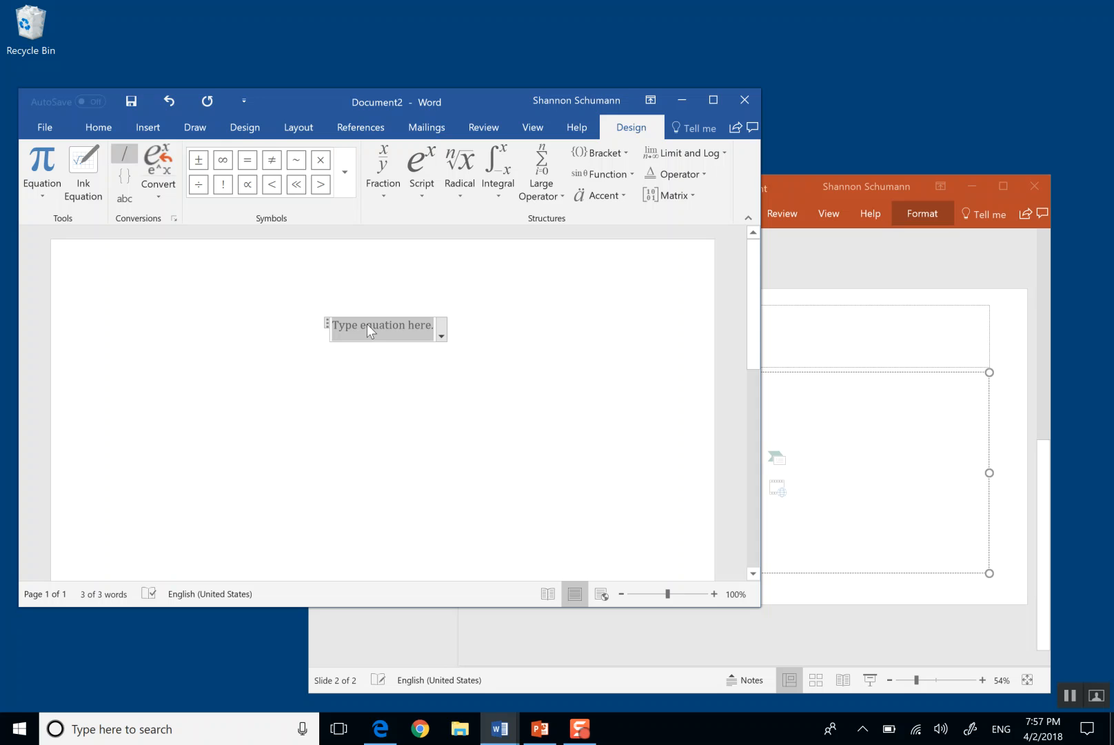
{"action": "type", "text": "x"}
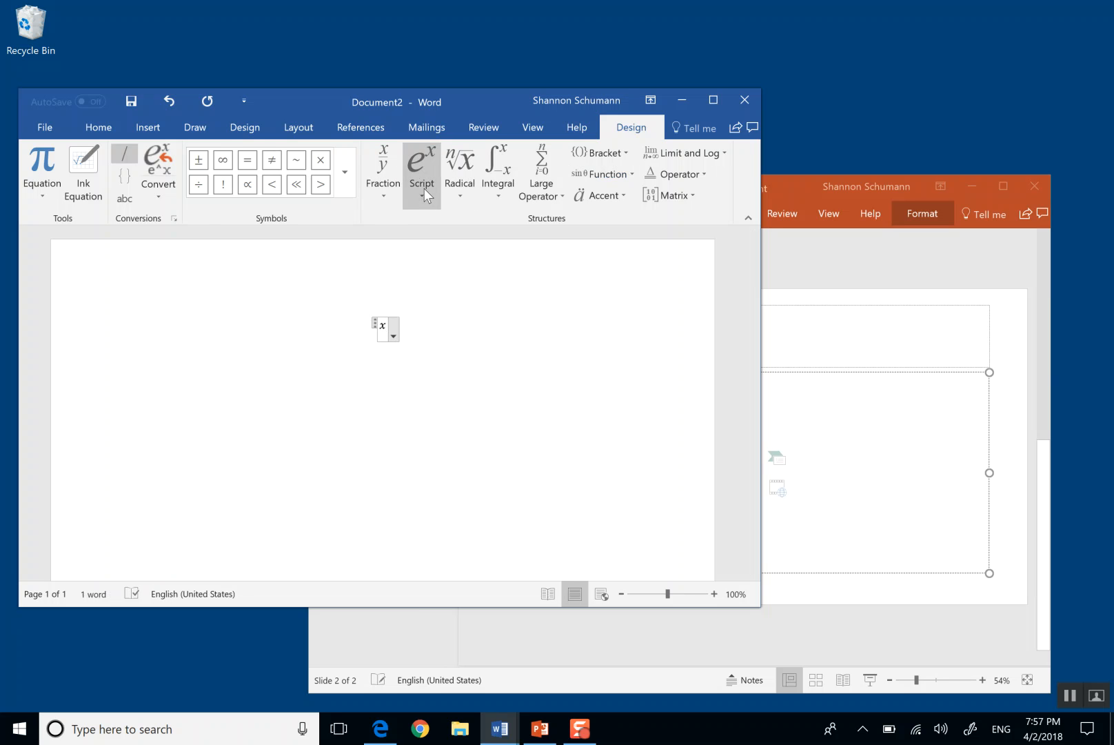
{"action": "left_click", "coordinate": [424, 194]}
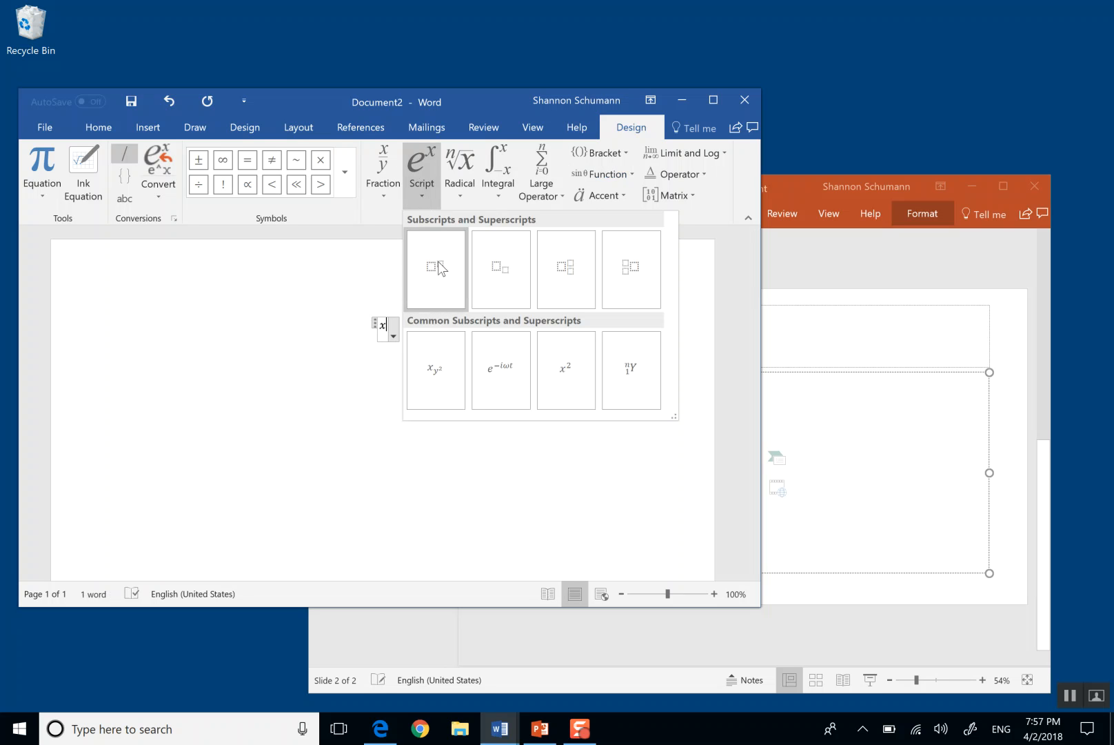
{"action": "left_click", "coordinate": [439, 268]}
- Delete the x in front of the superscript structure and fill the structure in as x³, followed by a plus sign
{"action": "key", "text": "Left"}
{"action": "key", "text": "Left"}
{"action": "key", "text": "Left"}
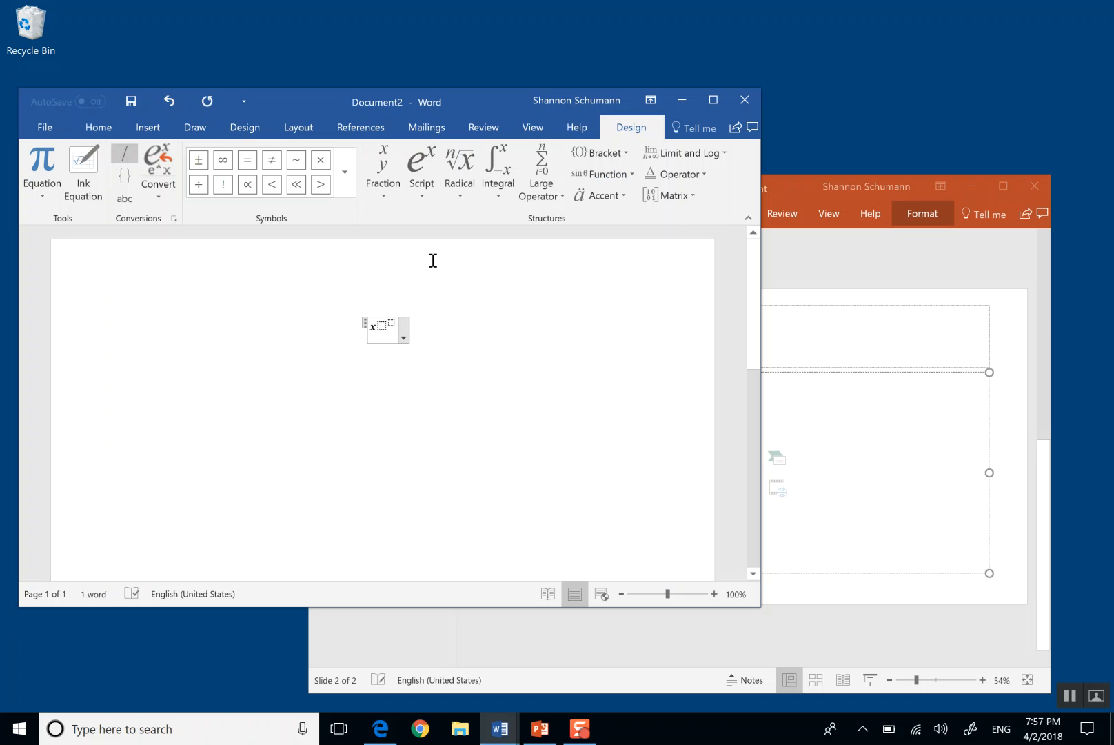
{"action": "key", "text": "shift+Right"}
{"action": "key", "text": "Left"}
{"action": "key", "text": "BackSpace"}
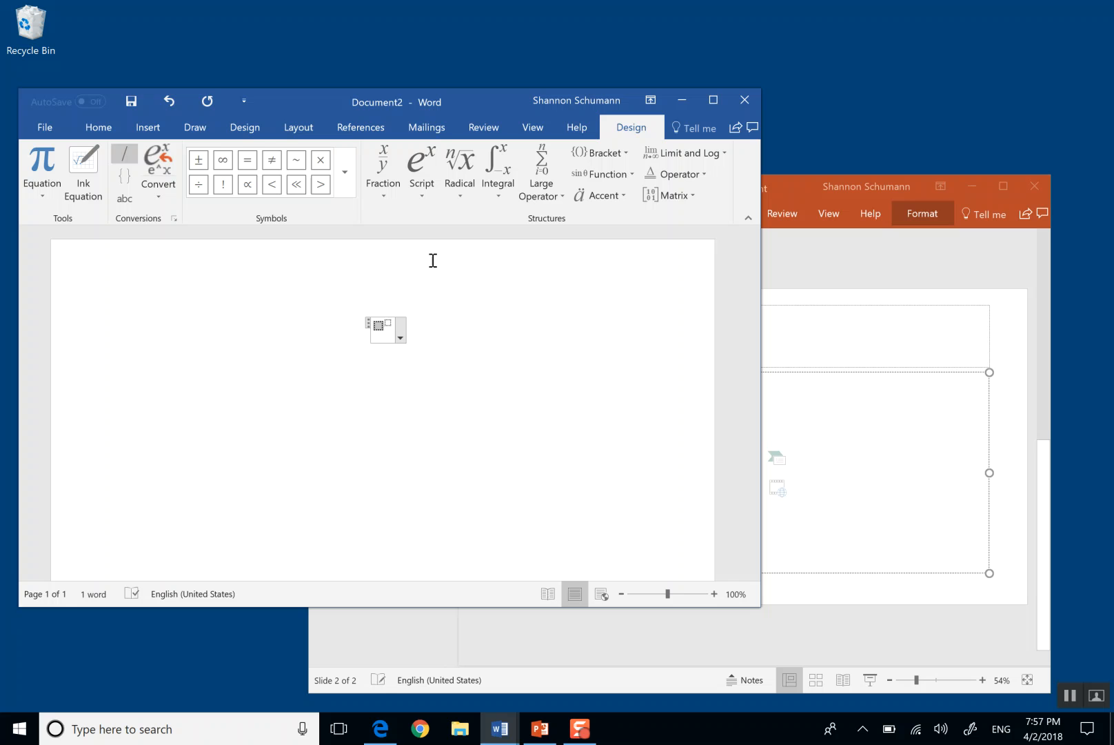
{"action": "type", "text": "x"}
{"action": "key", "text": "Right"}
{"action": "type", "text": "3"}
{"action": "key", "text": "Right"}
{"action": "type", "text": "+"}
- Add a stacked fraction after the plus sign with numerator 1+x and denominator 2x +
{"action": "left_click", "coordinate": [389, 188]}
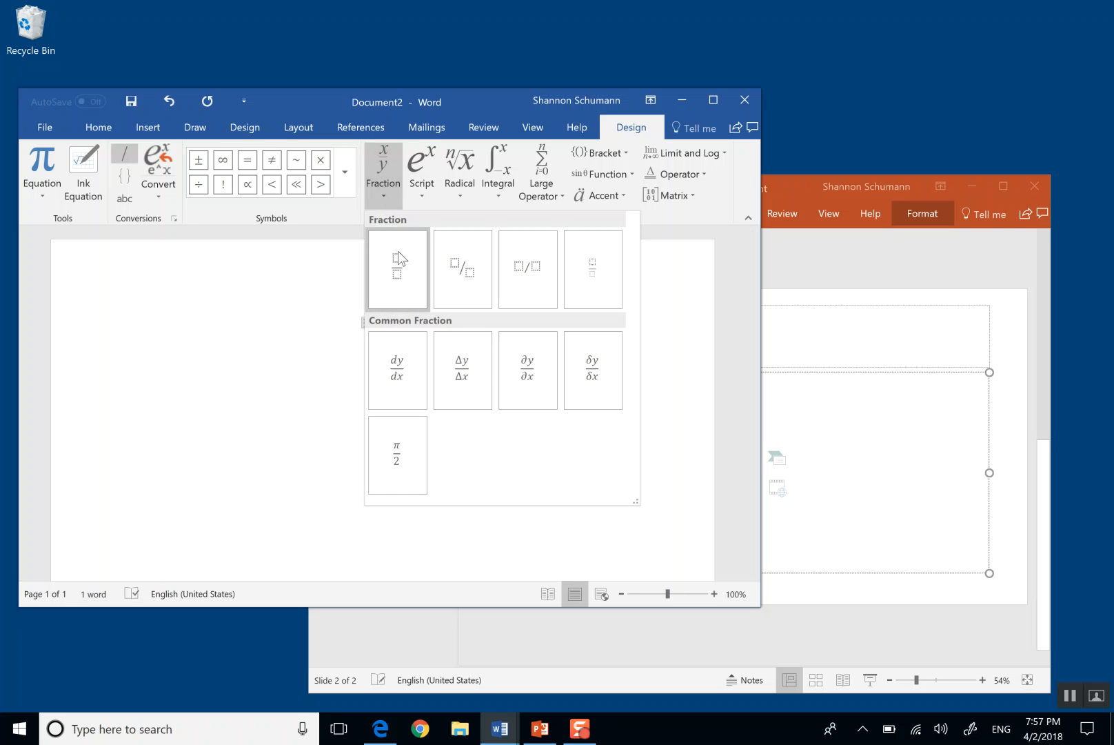
{"action": "left_click", "coordinate": [397, 275]}
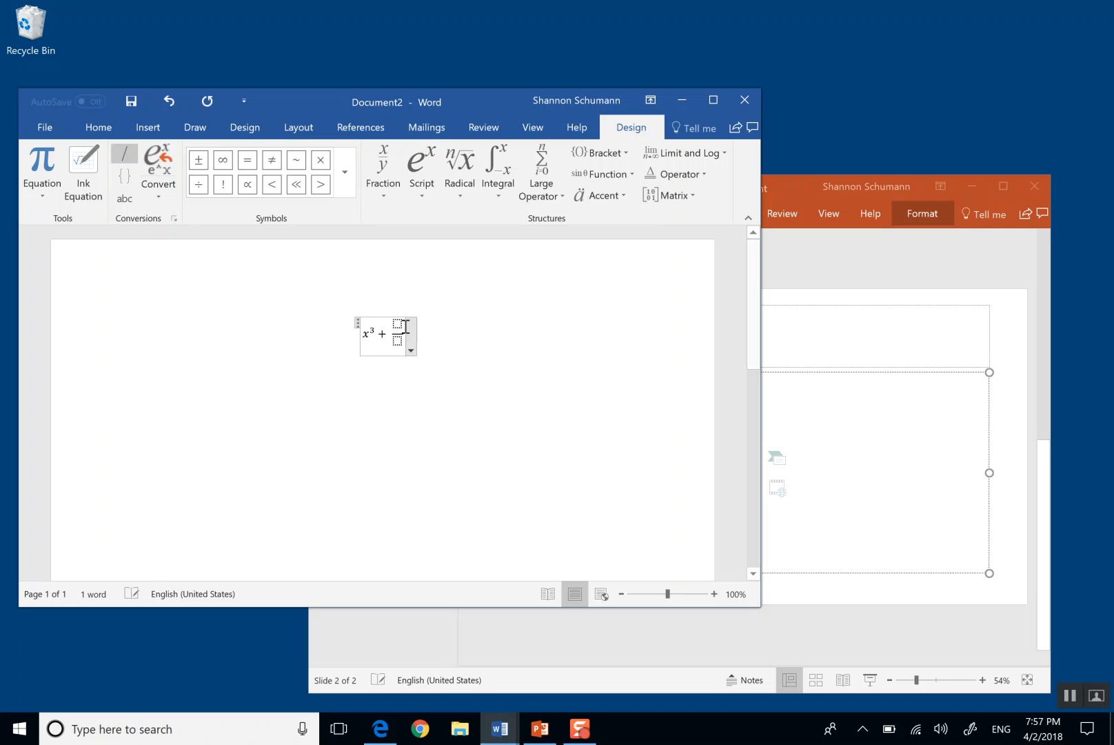
{"action": "type", "text": "1+x"}
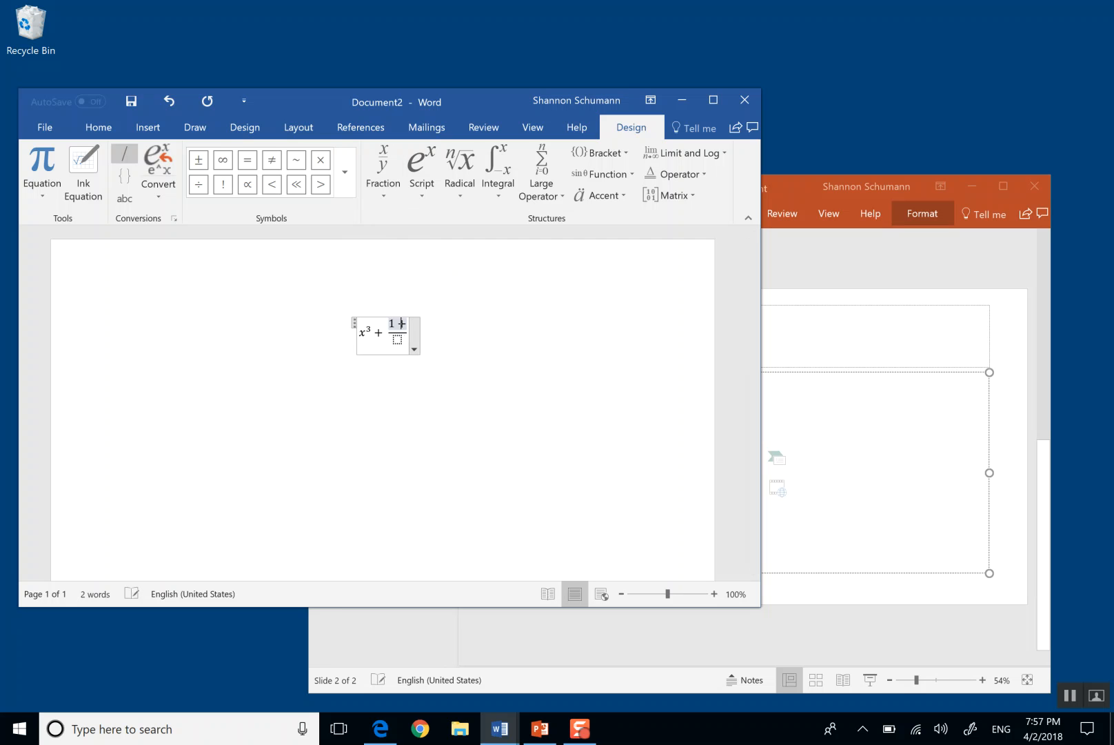
{"action": "key", "text": "Down"}
{"action": "type", "text": "2x +"}
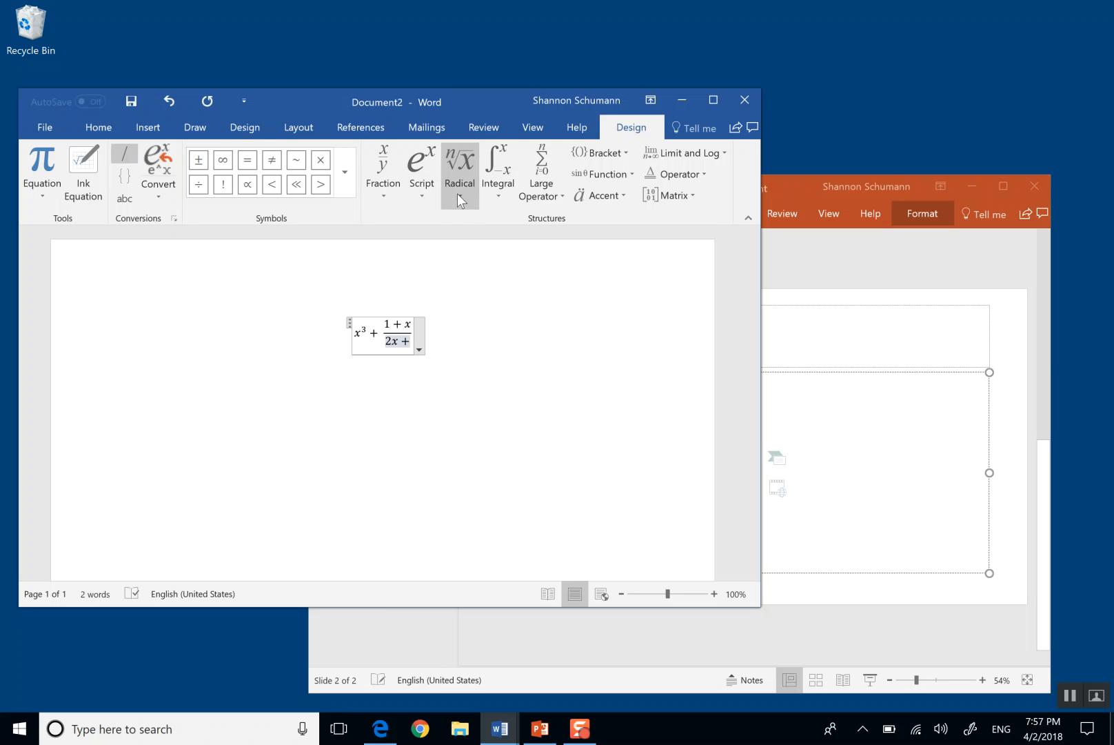
- Complete the fraction's denominator with a square root of 3x and leave the equation, placed inline at the left margin
{"action": "left_click", "coordinate": [457, 193]}
{"action": "left_click", "coordinate": [473, 270]}
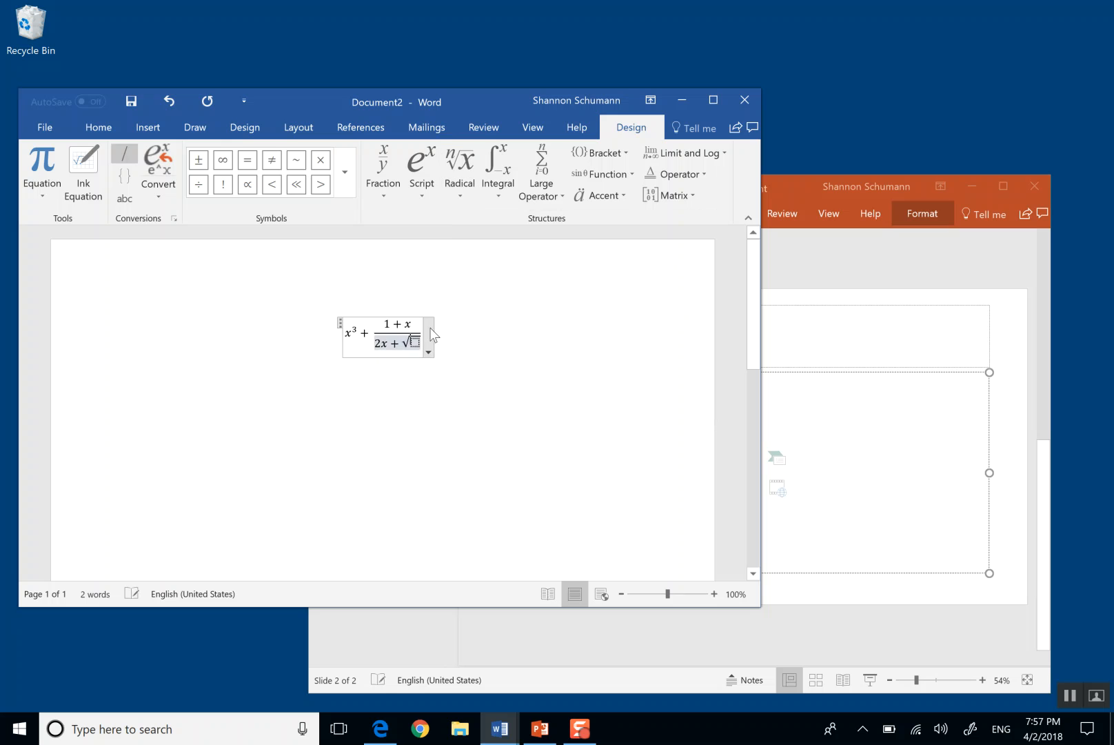
{"action": "type", "text": "3x"}
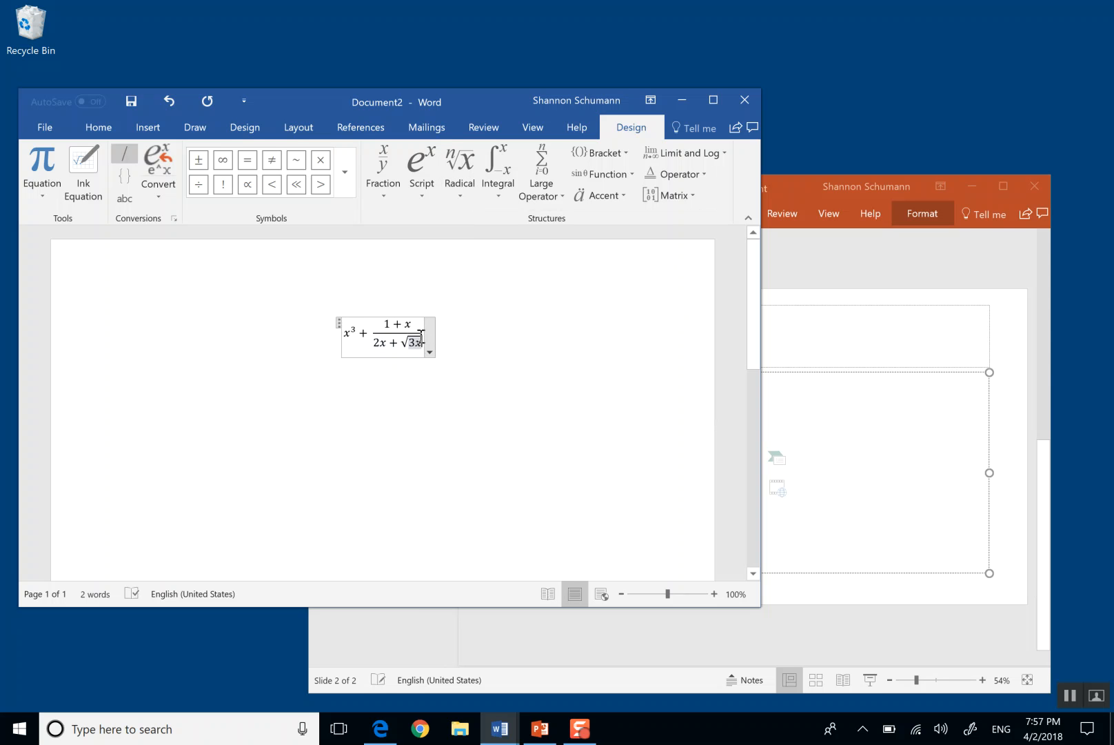
{"action": "left_click", "coordinate": [482, 338]}
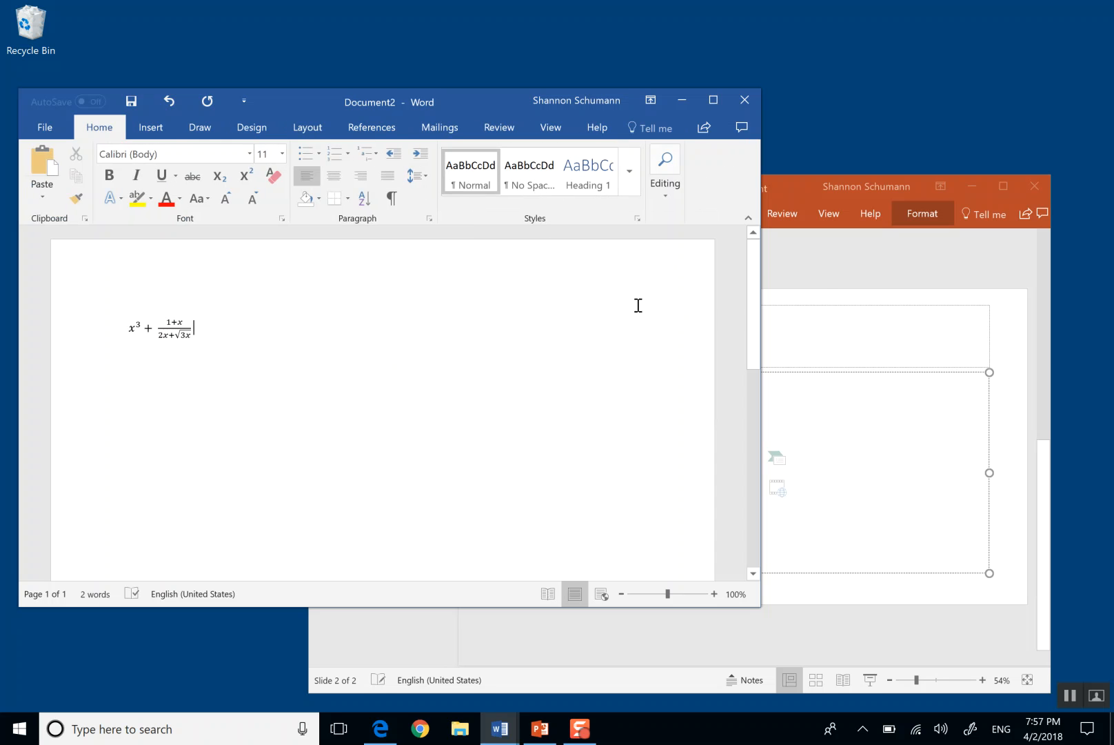
- Switch to PowerPoint and insert a new equation reading 3x + 2 in slide 2's content placeholder
{"action": "left_click", "coordinate": [840, 262]}
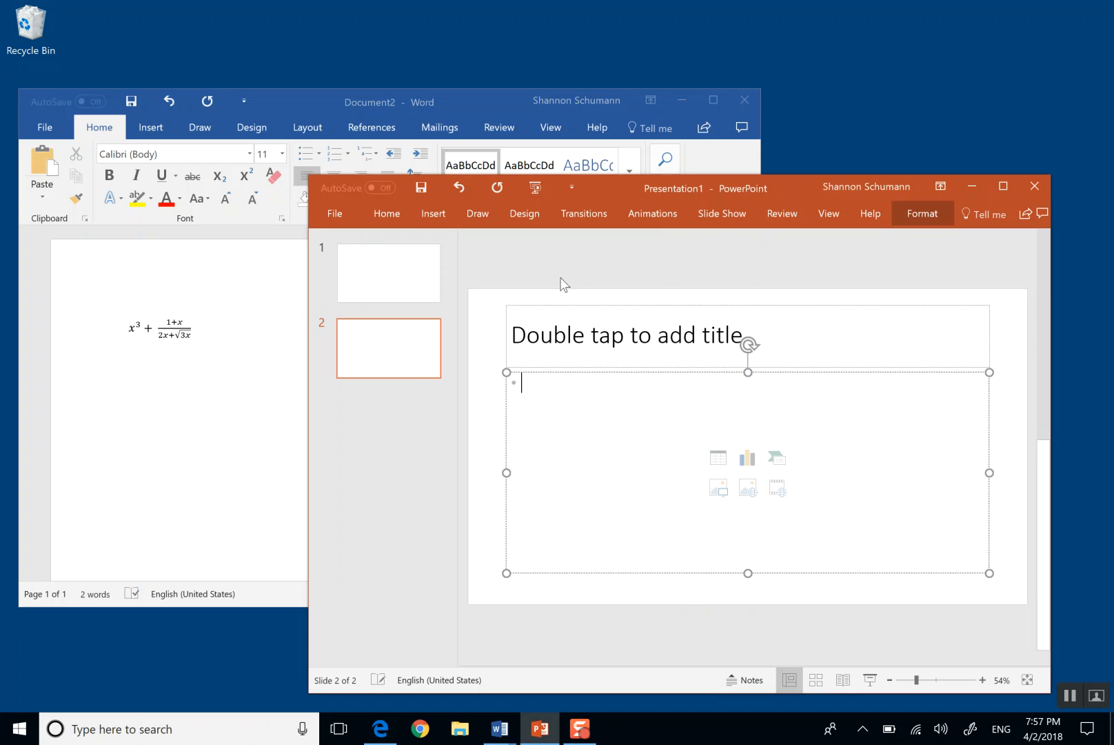
{"action": "left_click", "coordinate": [438, 213]}
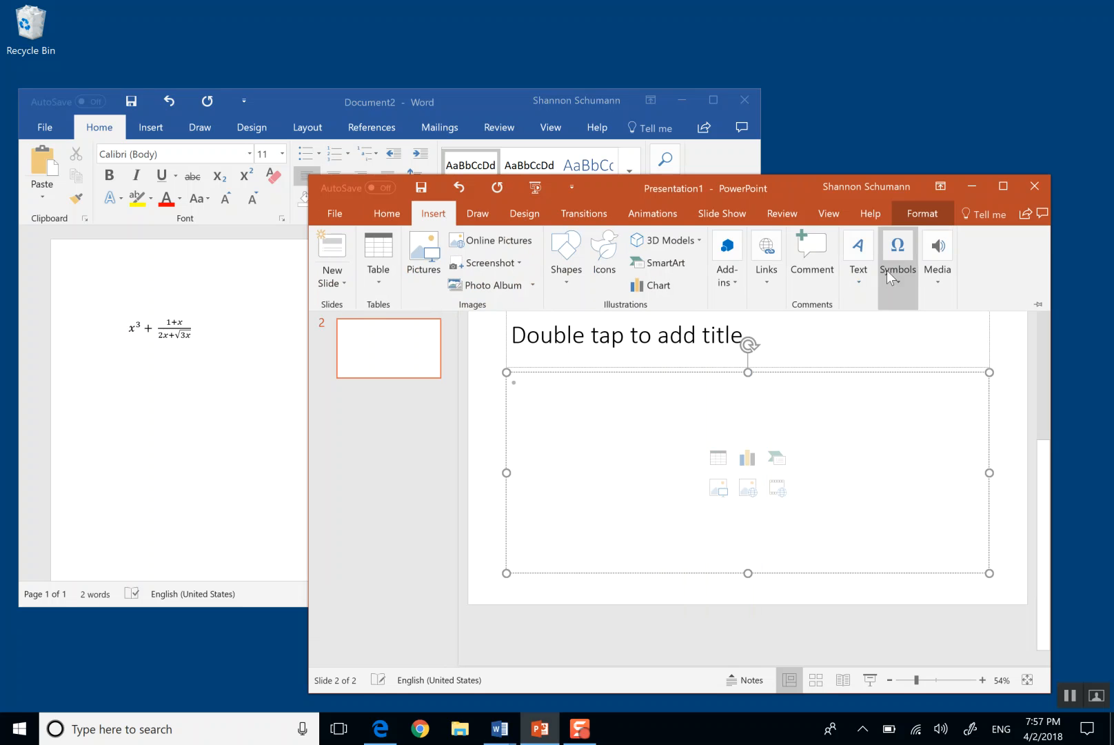
{"action": "left_click", "coordinate": [898, 286]}
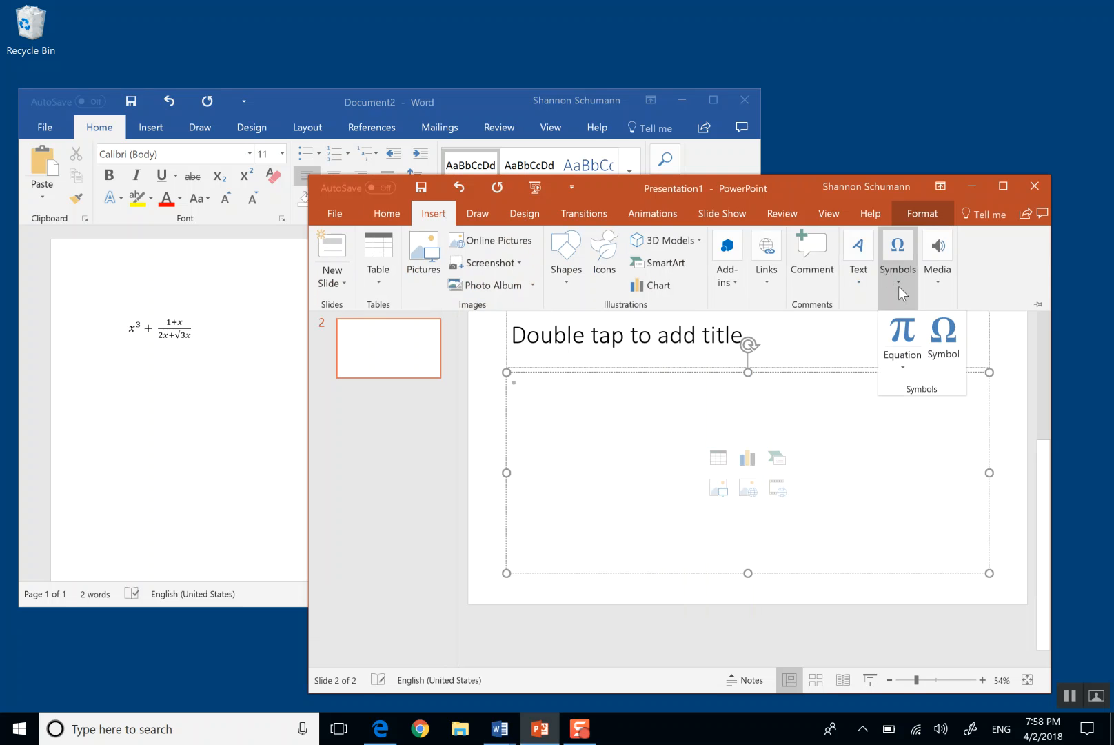
{"action": "left_click", "coordinate": [902, 334]}
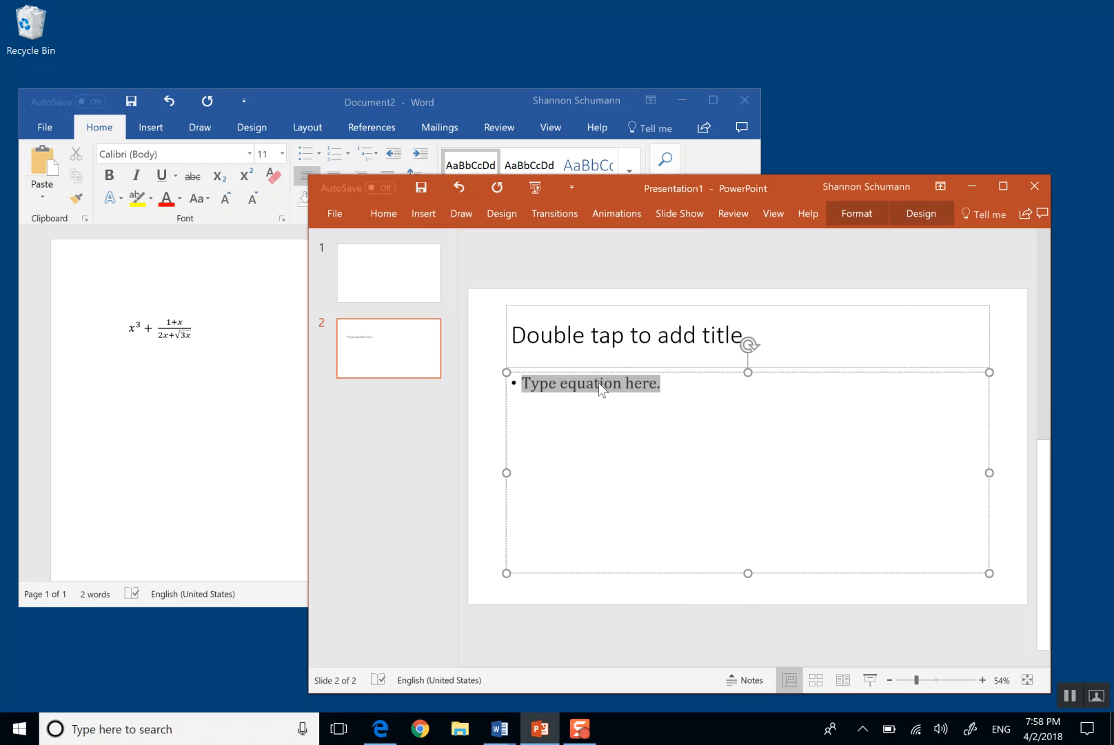
{"action": "type", "text": "3x + 2"}
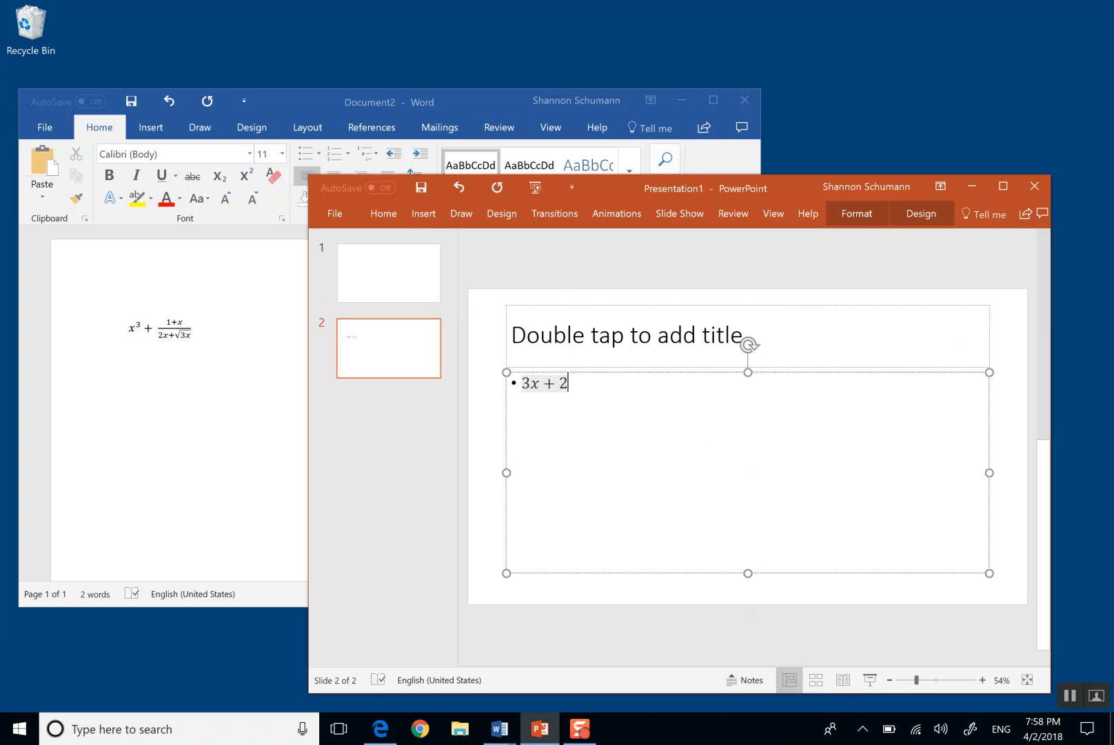
- Extend the slide equation with a superscript structure after the 2, filled in as x³, and leave the equation
{"action": "left_click", "coordinate": [916, 215]}
{"action": "left_click", "coordinate": [665, 276]}
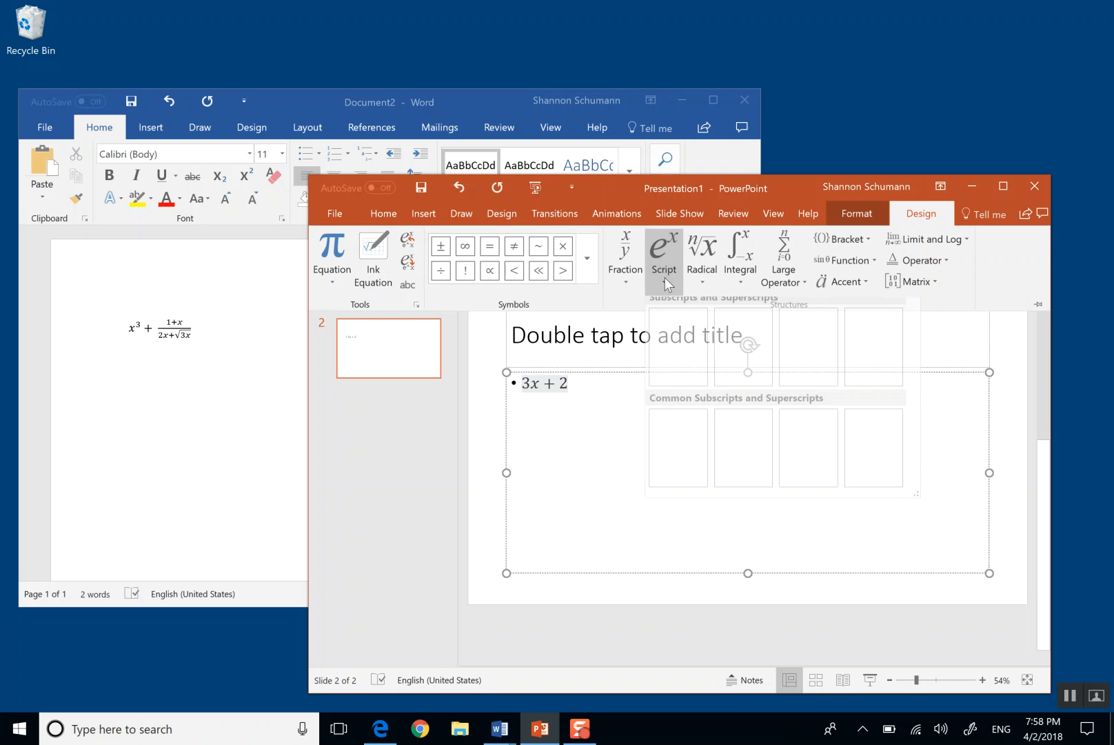
{"action": "left_click", "coordinate": [670, 353]}
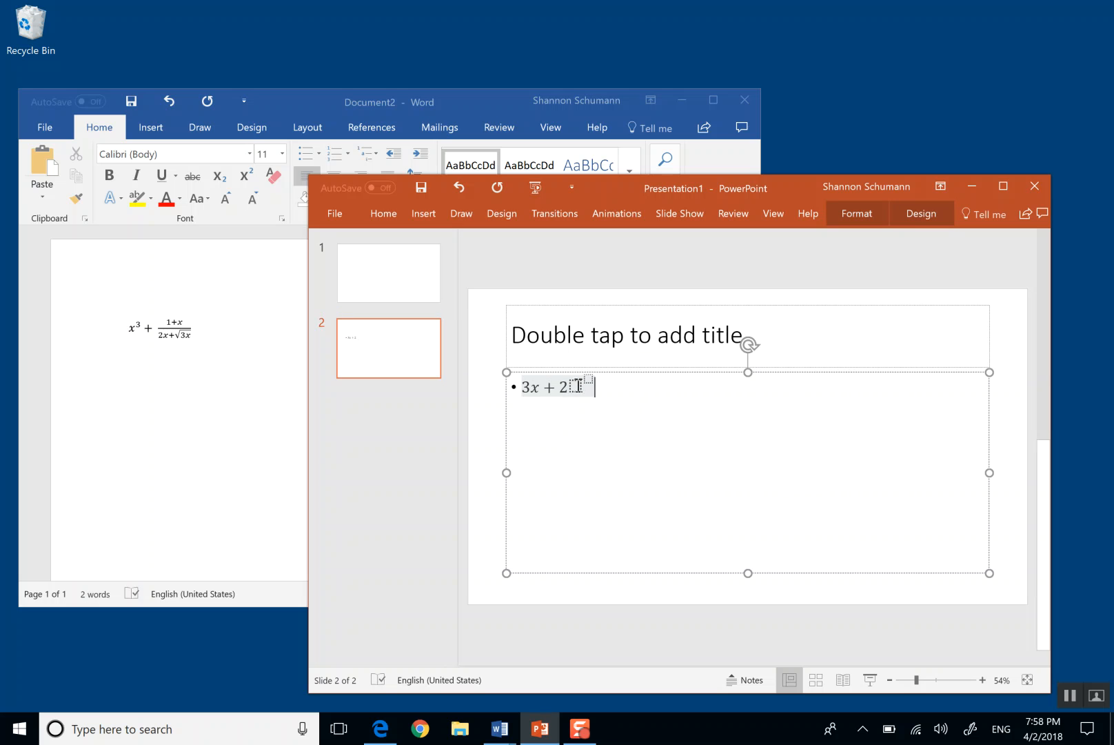
{"action": "left_click", "coordinate": [575, 386]}
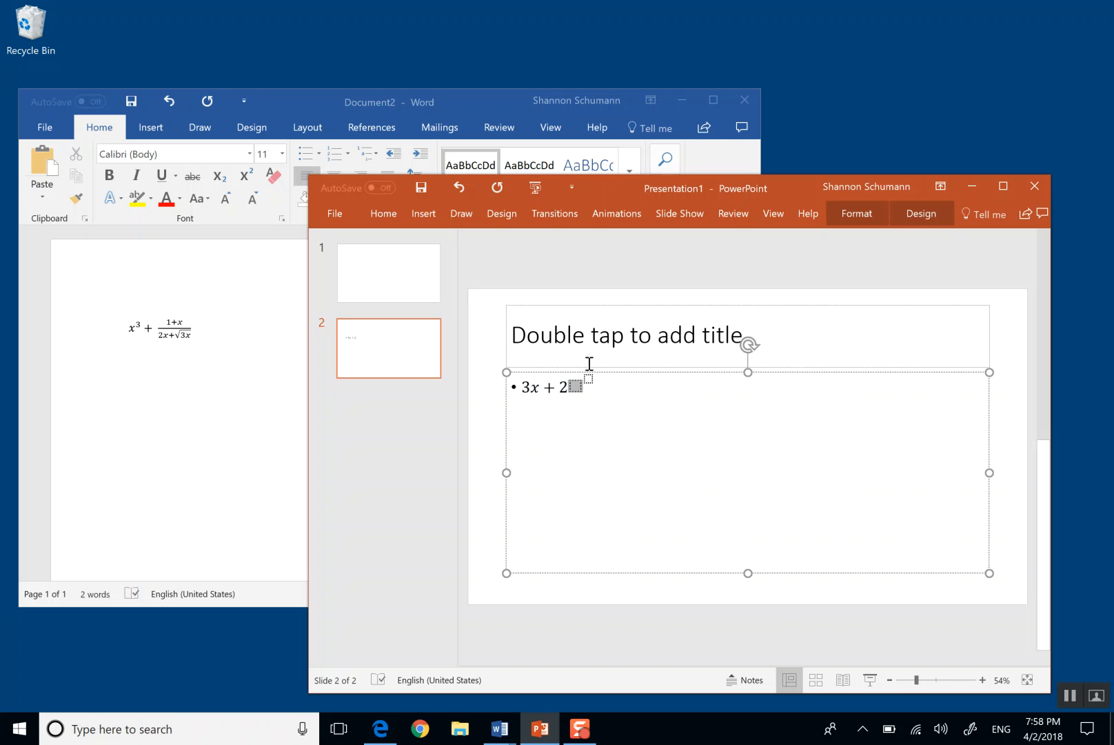
{"action": "type", "text": "x"}
{"action": "key", "text": "Right"}
{"action": "type", "text": "3"}
{"action": "left_click", "coordinate": [619, 396]}
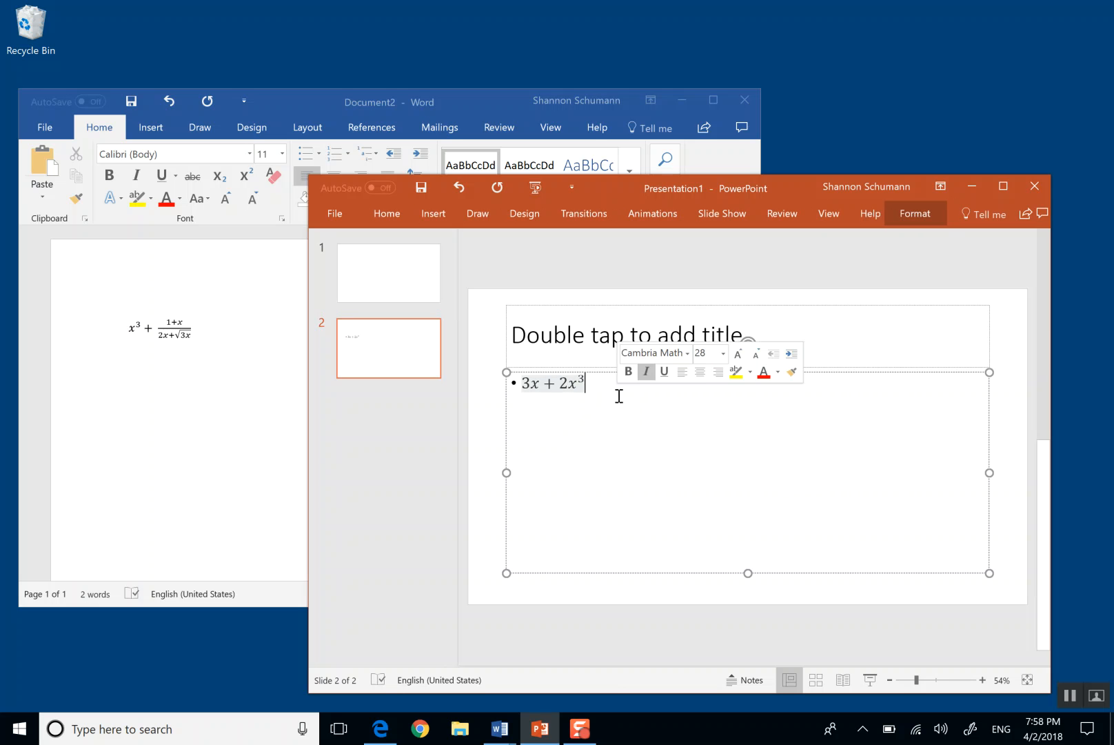
- Switch back to the Word document and start a new equation on the line below the first one
{"action": "left_click", "coordinate": [206, 433]}
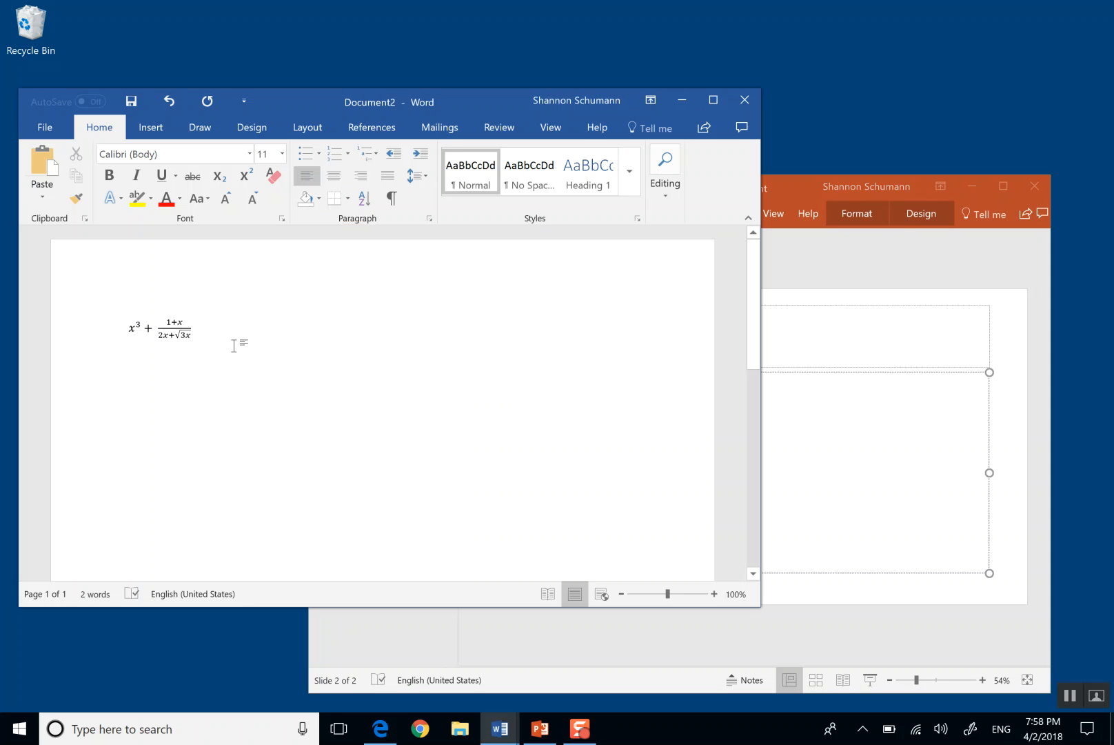
{"action": "key", "text": "Return"}
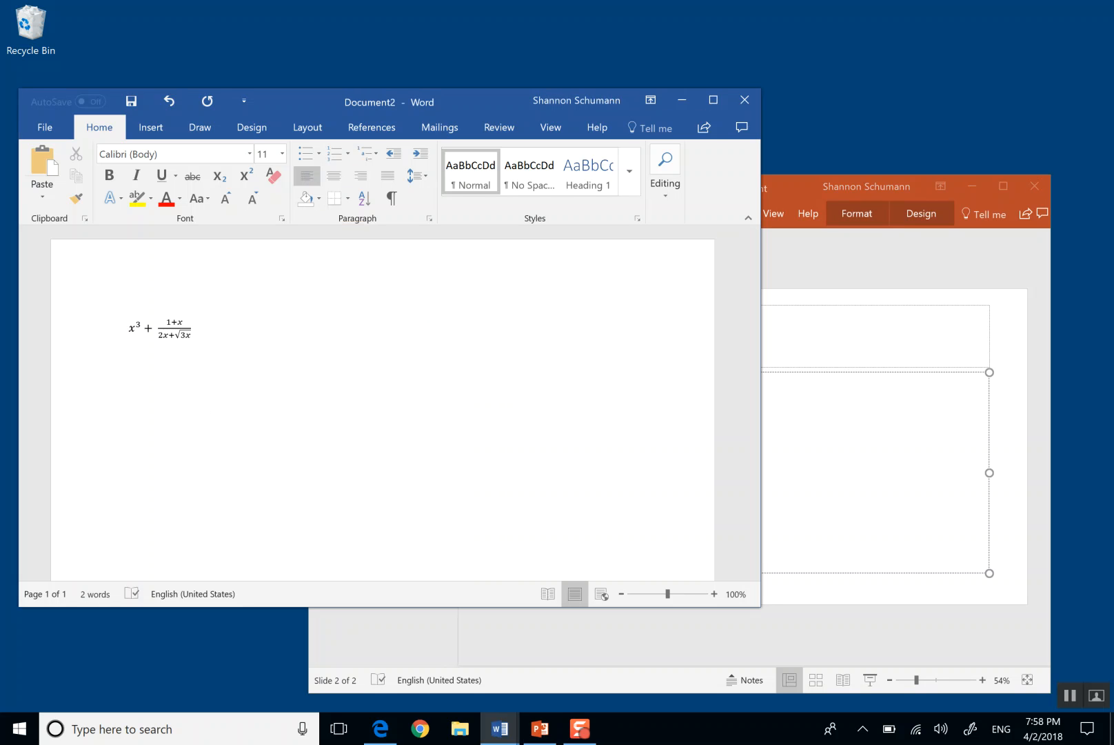
{"action": "key", "text": "alt"}
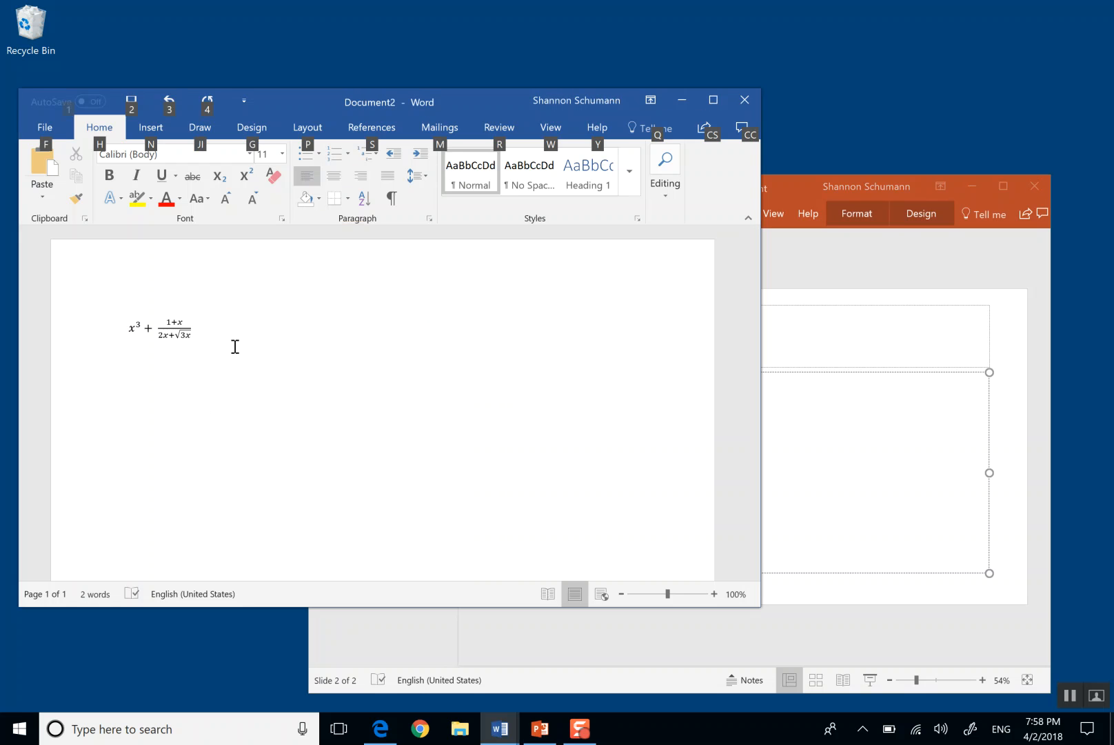
{"action": "key", "text": "alt+equal"}
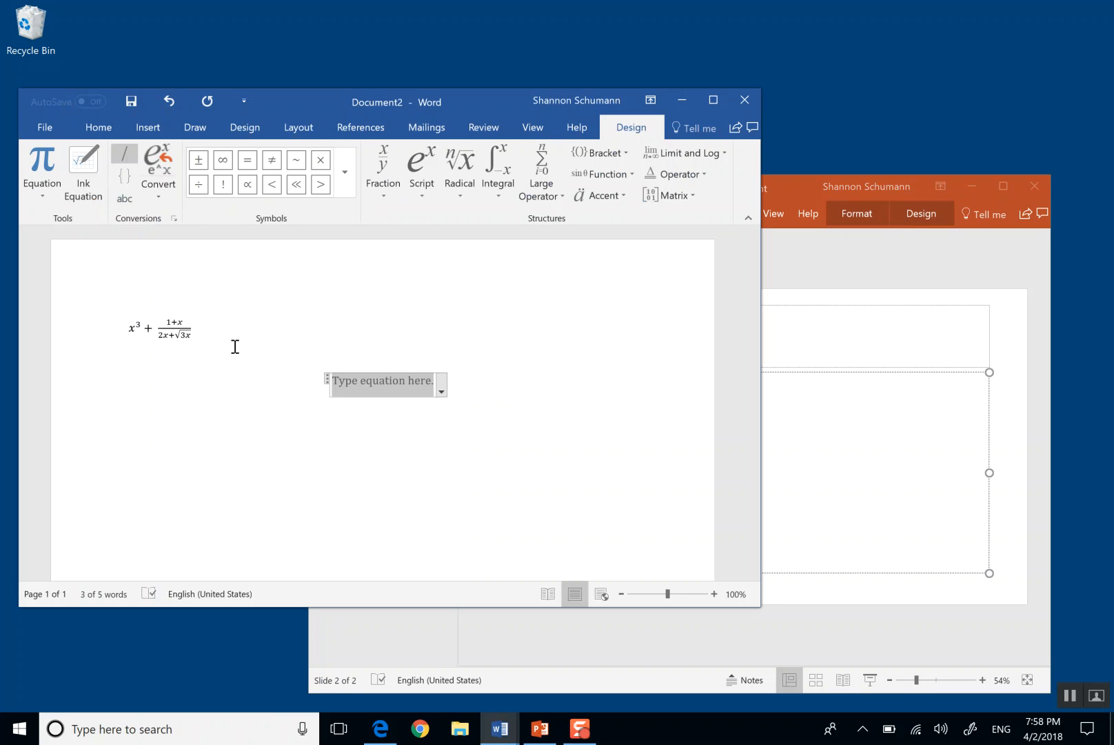
- Insert a stacked fraction in the second equation with numerator 3 and denominator x
{"action": "left_click", "coordinate": [384, 170]}
{"action": "left_click", "coordinate": [394, 266]}
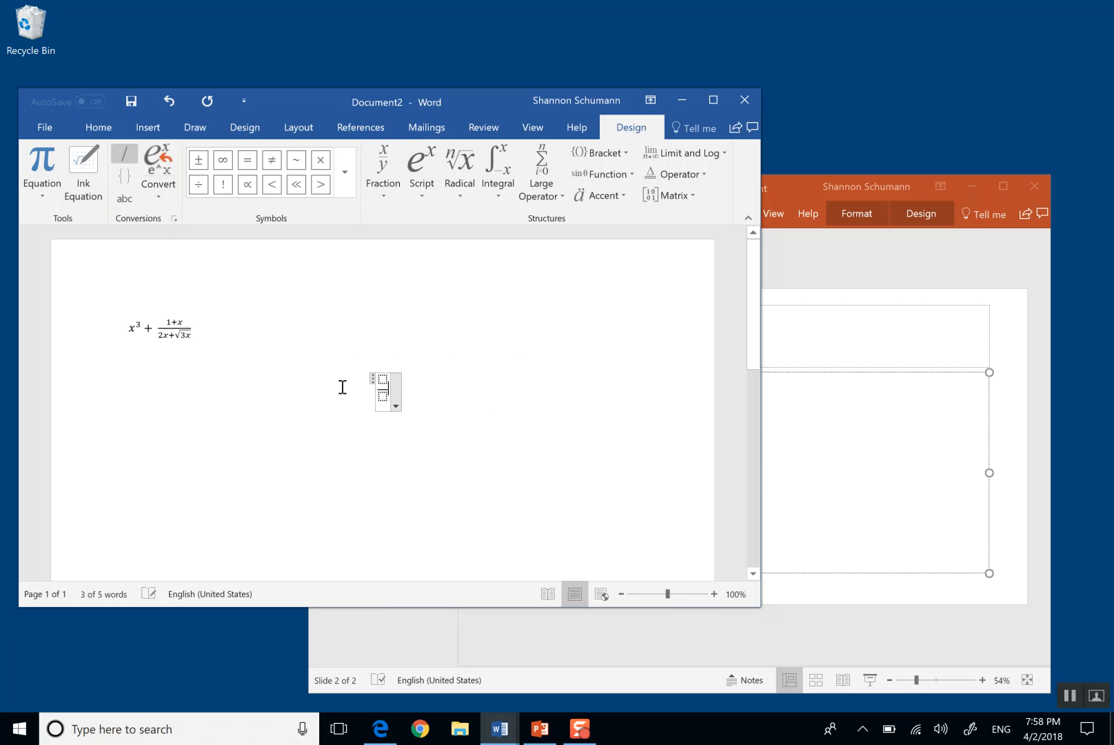
{"action": "left_click", "coordinate": [383, 386]}
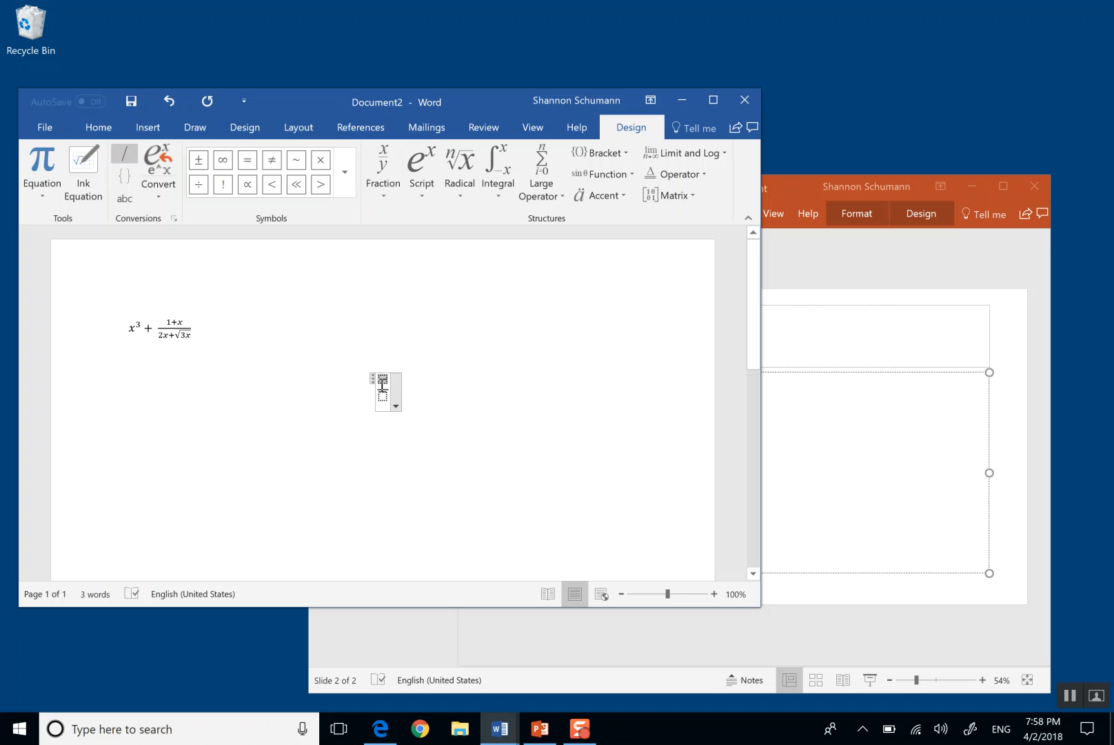
{"action": "type", "text": "3"}
{"action": "key", "text": "Down"}
{"action": "type", "text": "x"}
{"action": "key", "text": "Right"}
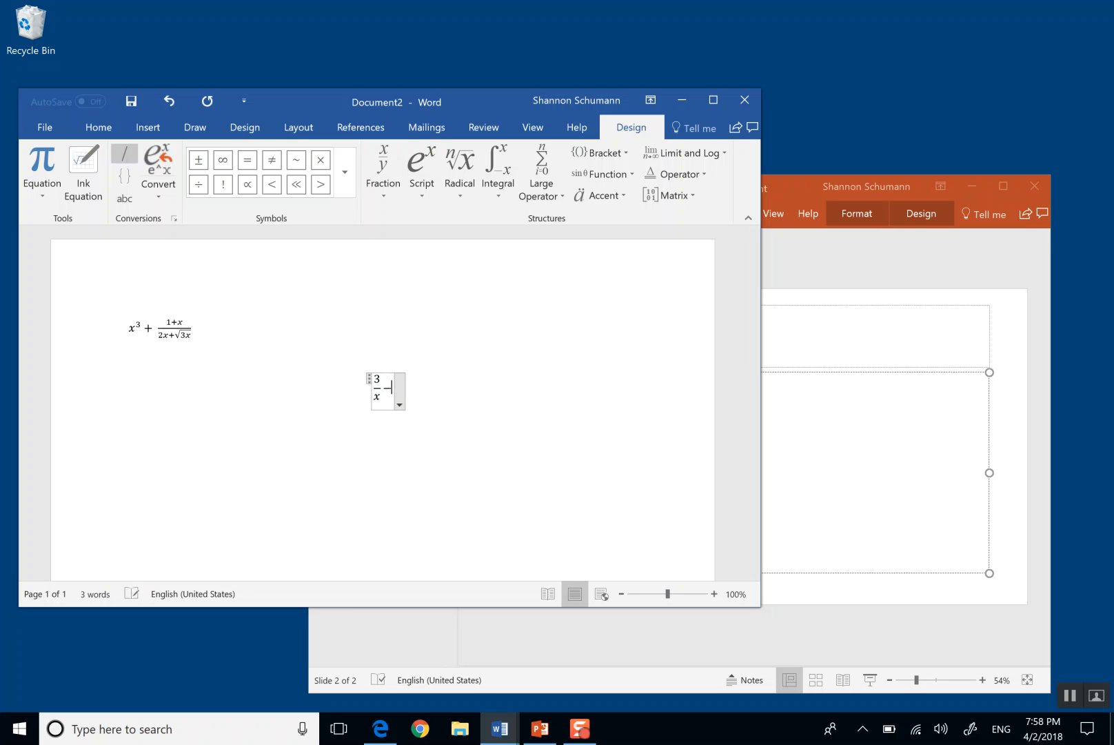
- Append −2x³ after the fraction using a superscript for the exponent, and place the equation inline at the left margin
{"action": "type", "text": "-2x"}
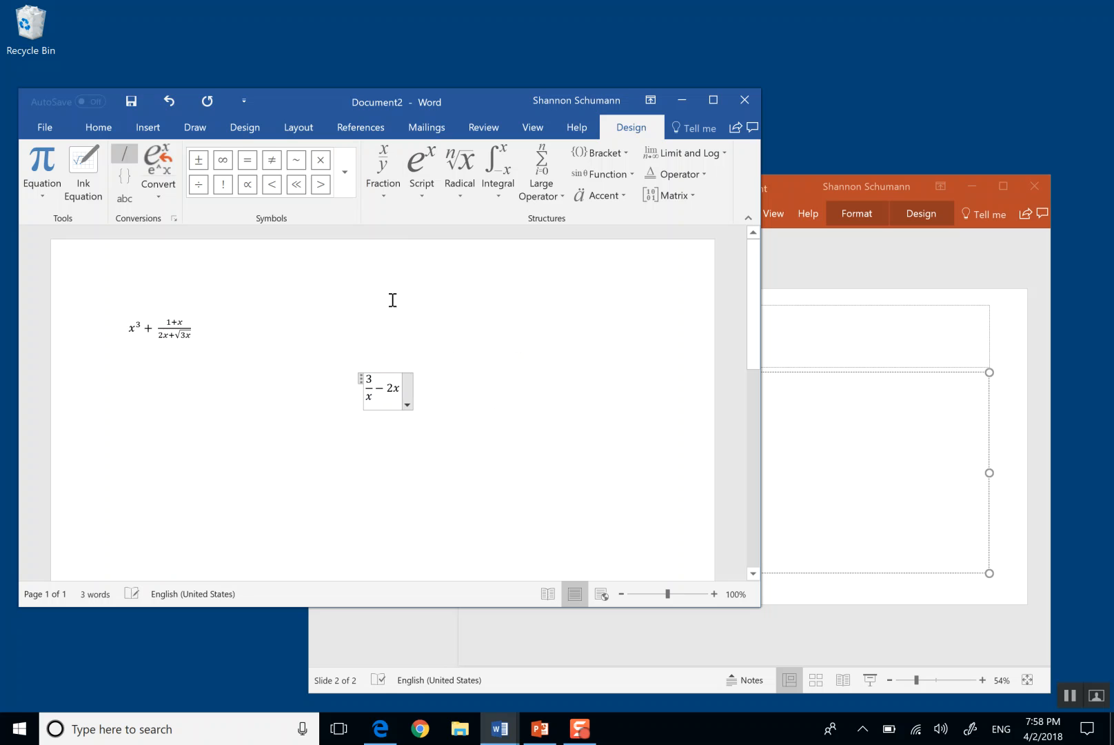
{"action": "left_click", "coordinate": [424, 185]}
{"action": "left_click", "coordinate": [430, 266]}
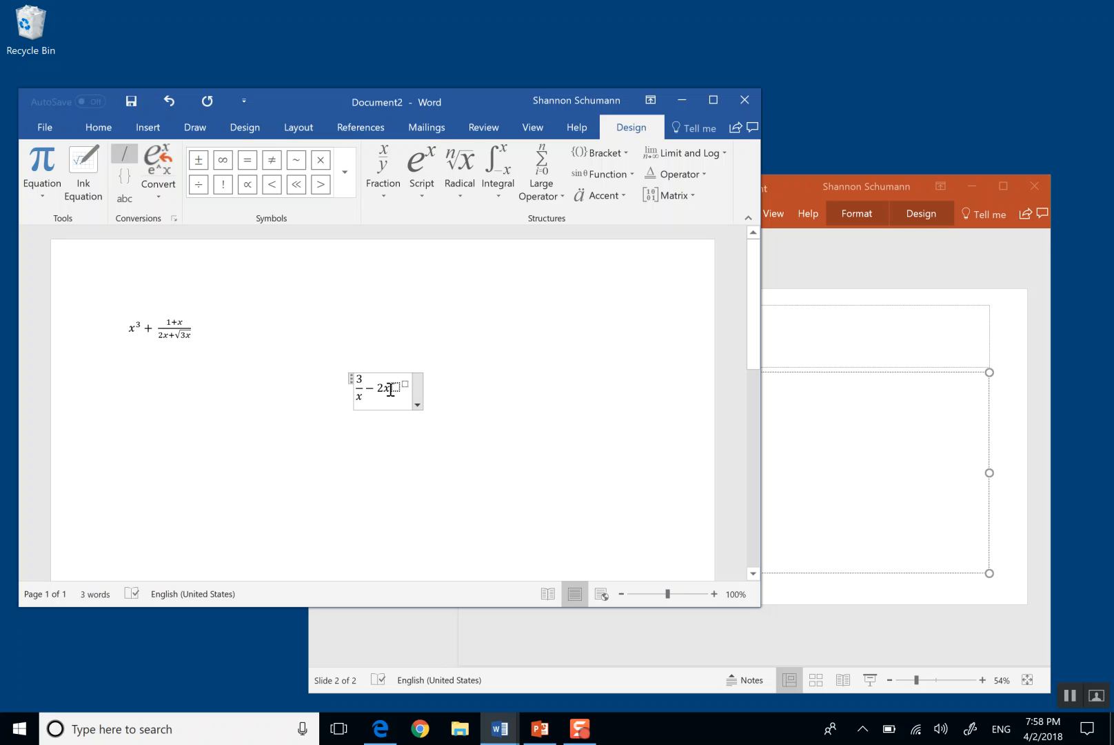
{"action": "key", "text": "BackSpace"}
{"action": "type", "text": "3"}
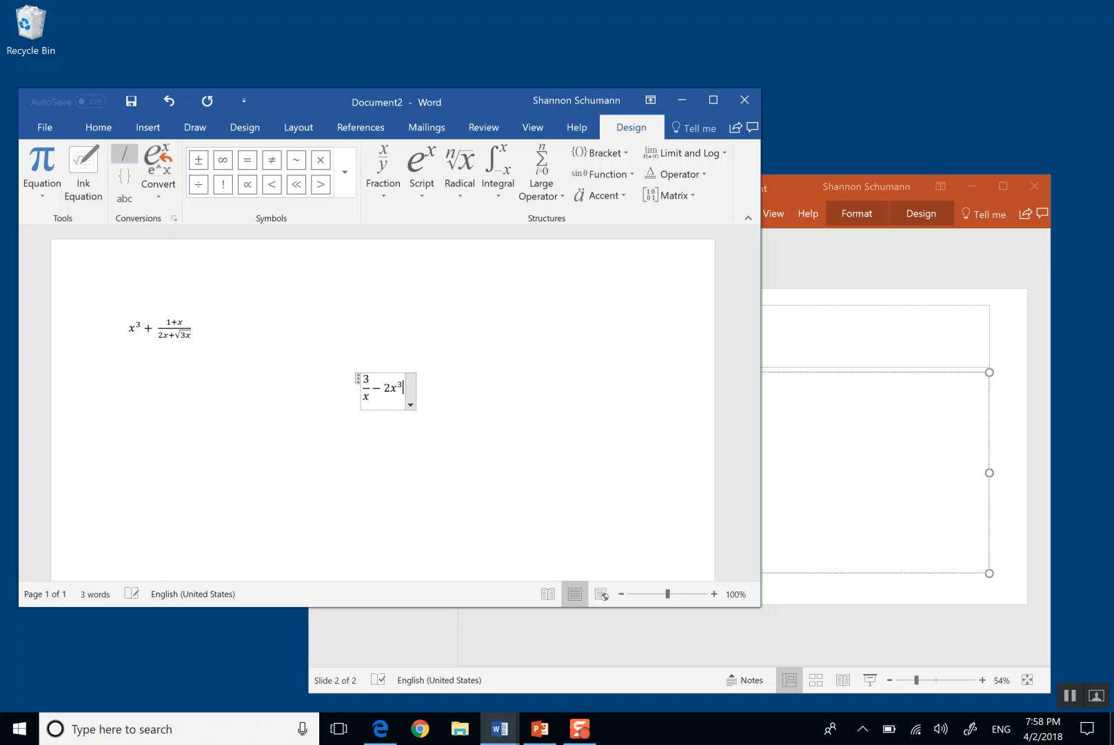
{"action": "left_click", "coordinate": [452, 378]}
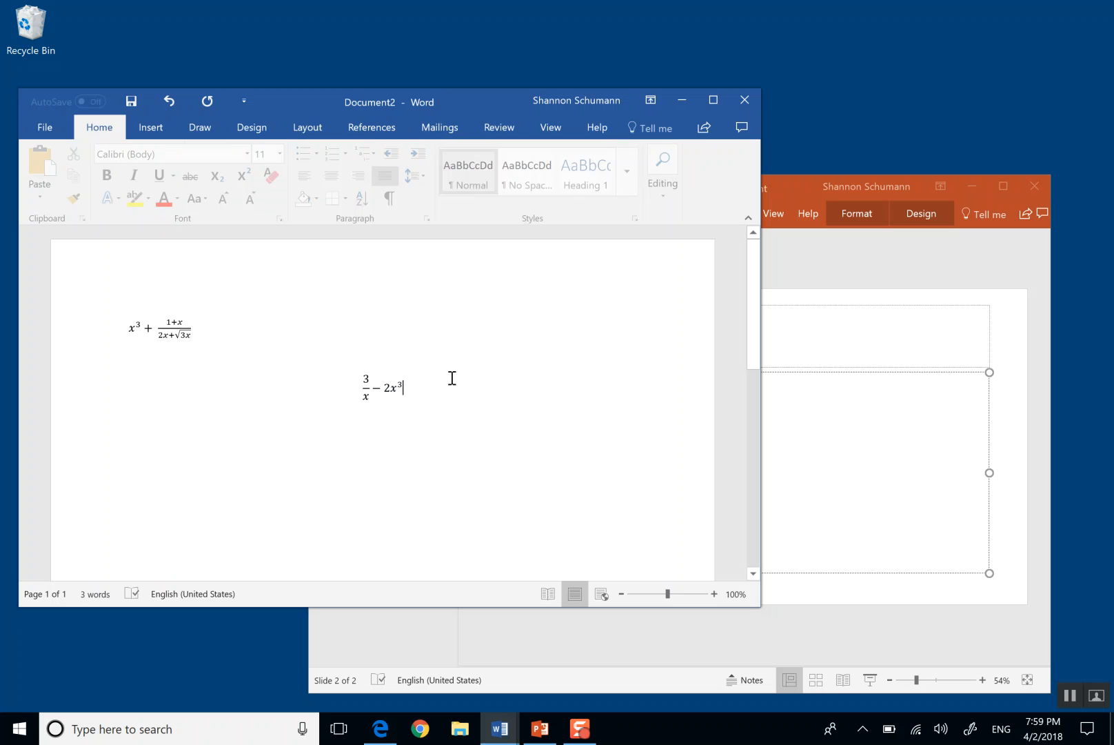
{"action": "key", "text": "ctrl+l"}
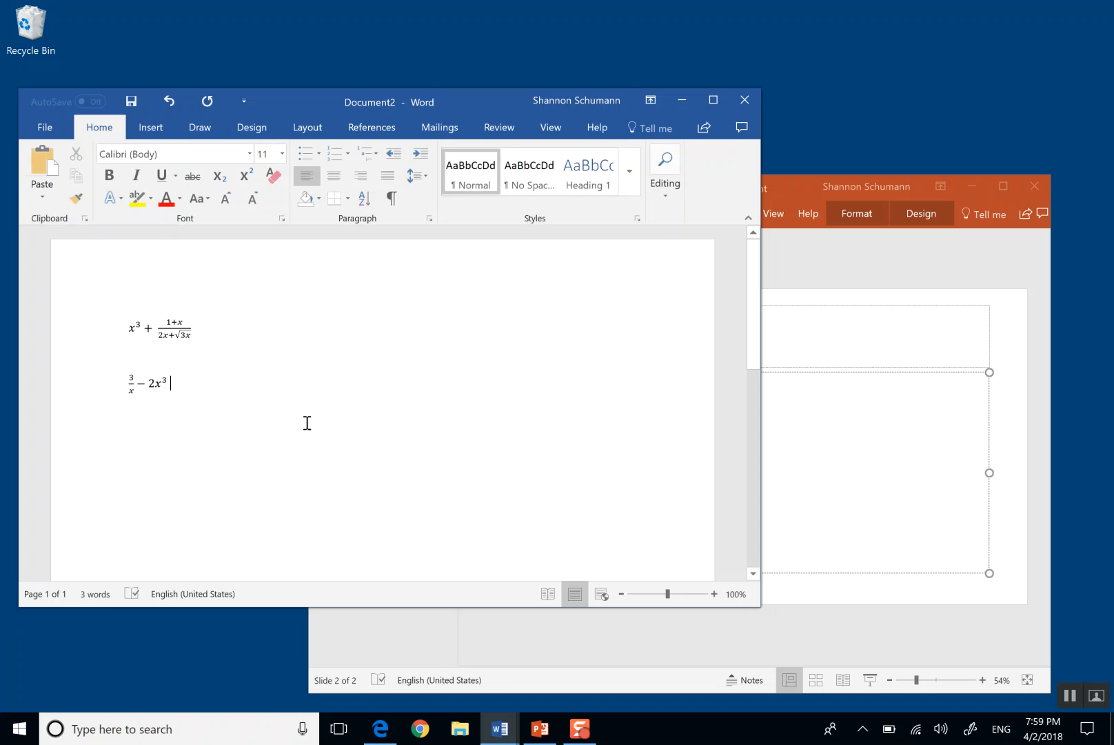
- Start a third equation on a new line below the second one and enter x³ as its first term
{"action": "key", "text": "Return"}
{"action": "key", "text": "Return"}
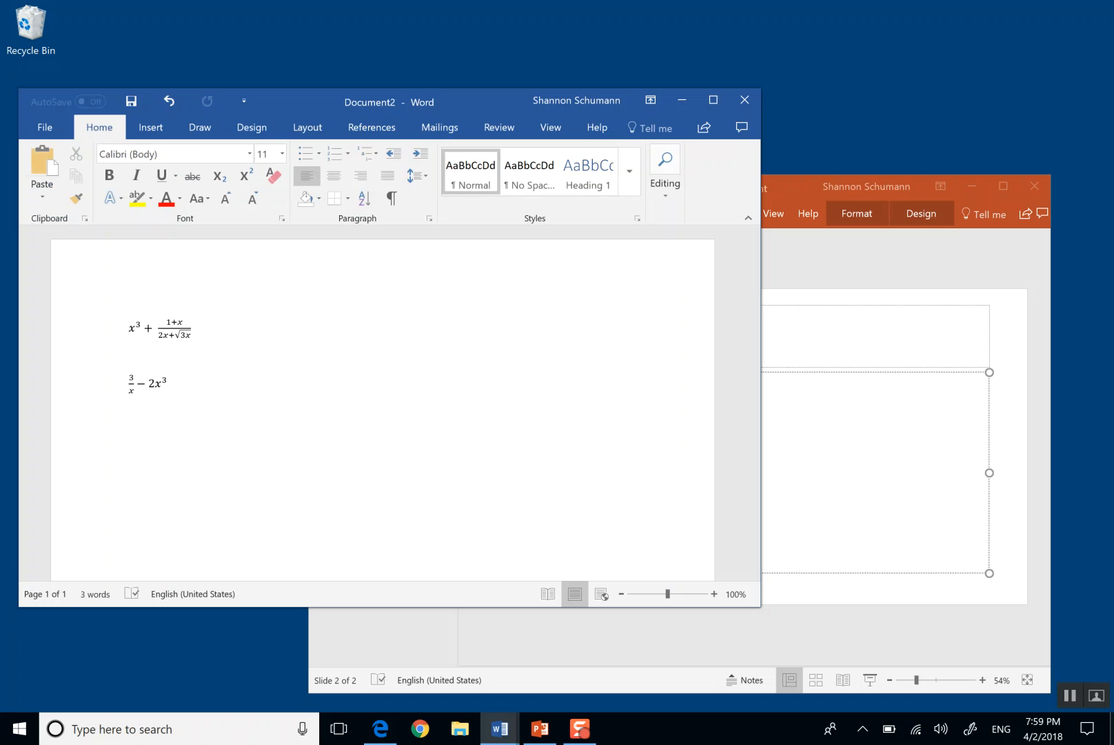
{"action": "double_click", "coordinate": [307, 422]}
{"action": "key", "text": "alt+equal"}
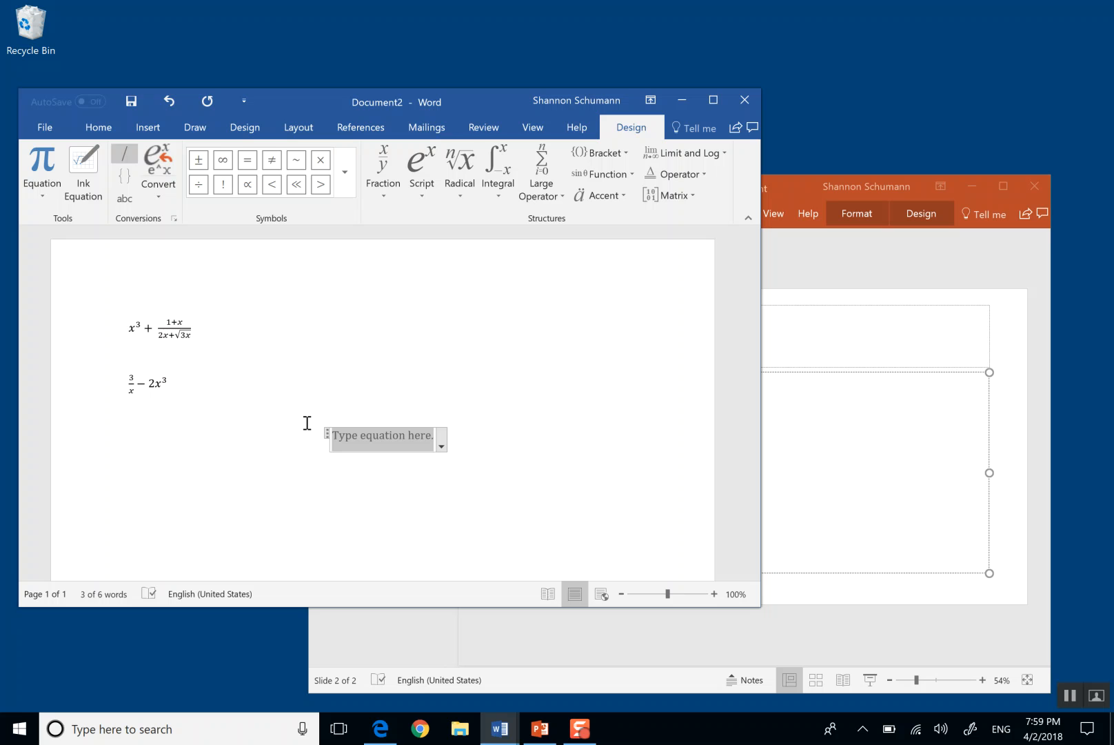
{"action": "type", "text": "x"}
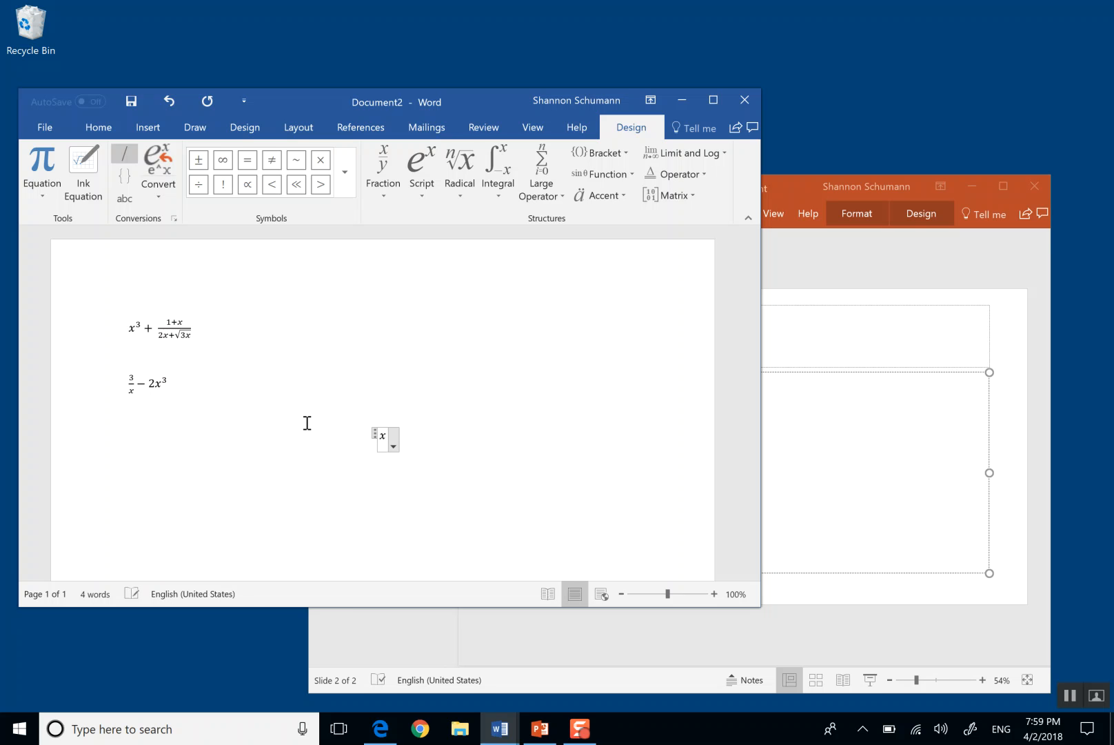
{"action": "type", "text": "^3"}
{"action": "key", "text": "space"}
- Append a plus sign and a stacked fraction with numerator 3−x and denominator 1−x² to the third equation
{"action": "type", "text": "+("}
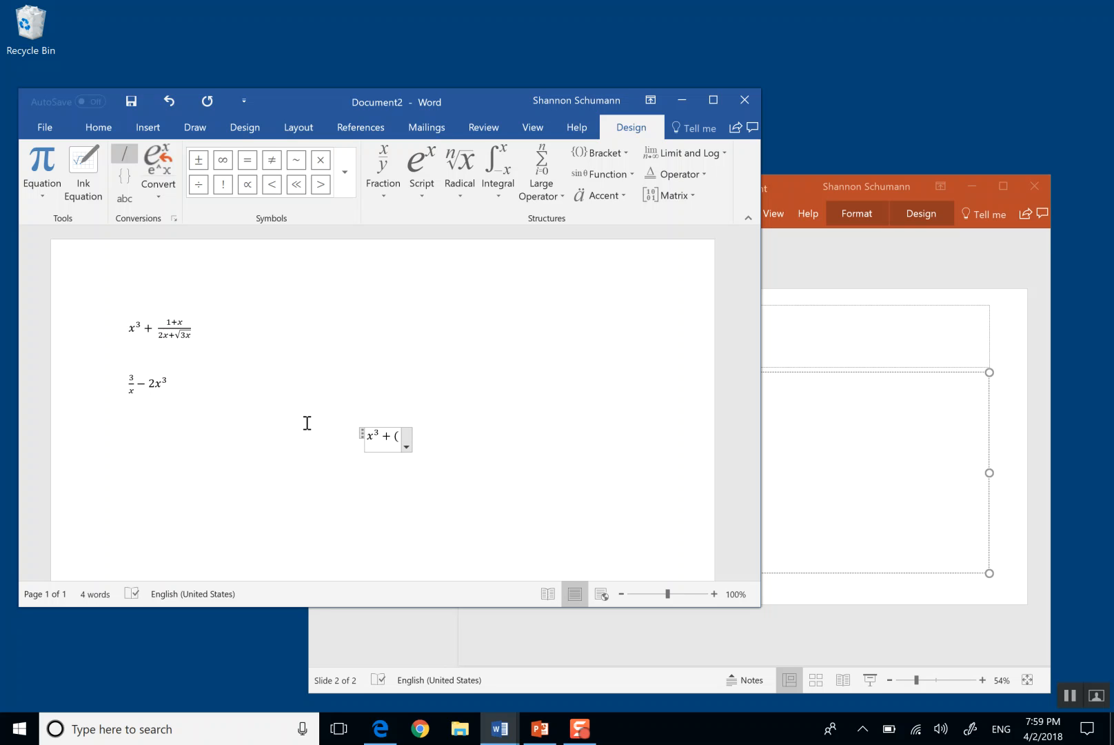
{"action": "type", "text": "3-x)"}
{"action": "type", "text": "/"}
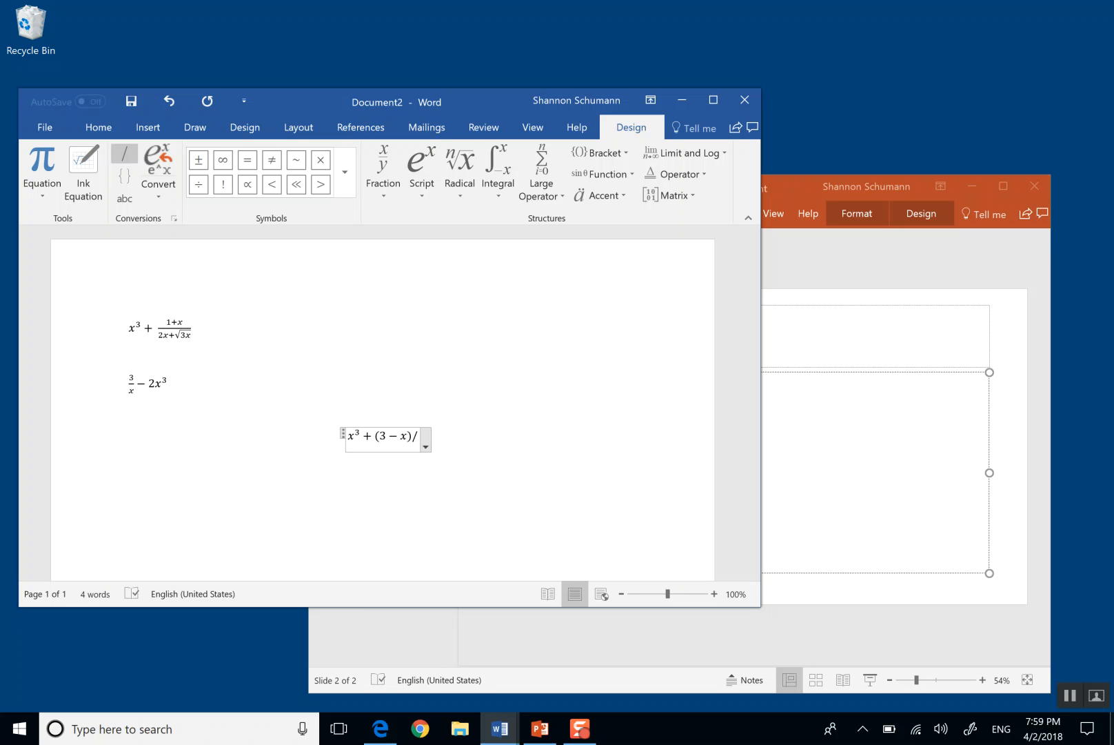
{"action": "type", "text": "(1"}
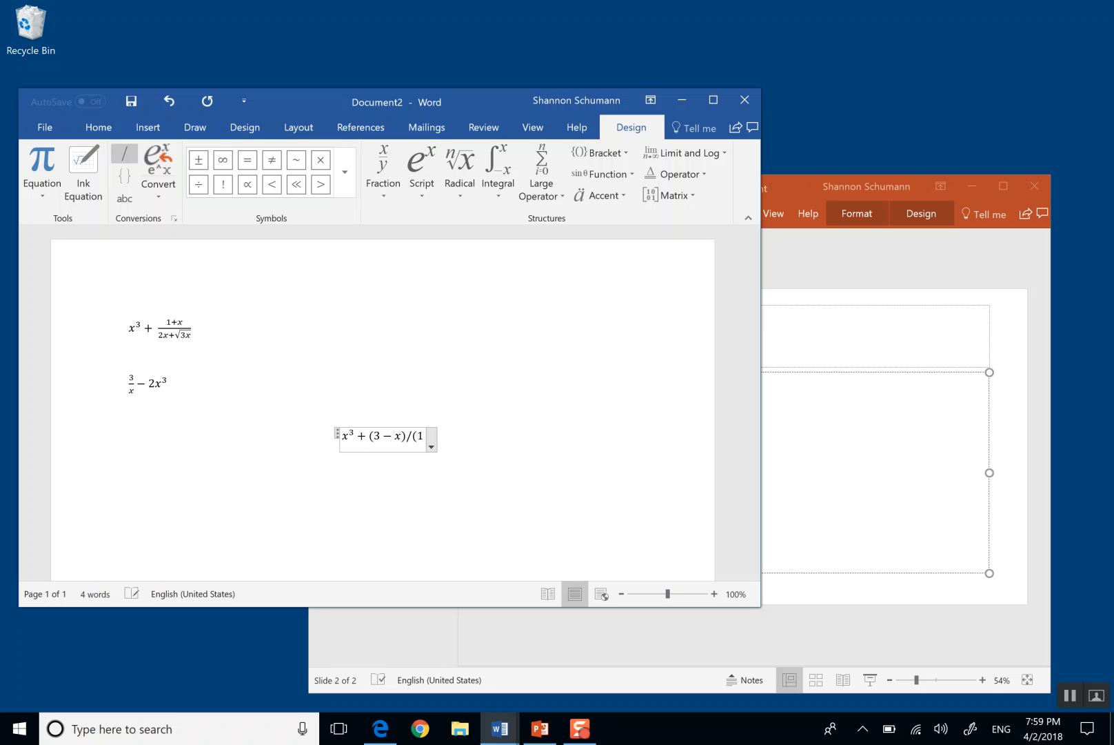
{"action": "type", "text": "-x"}
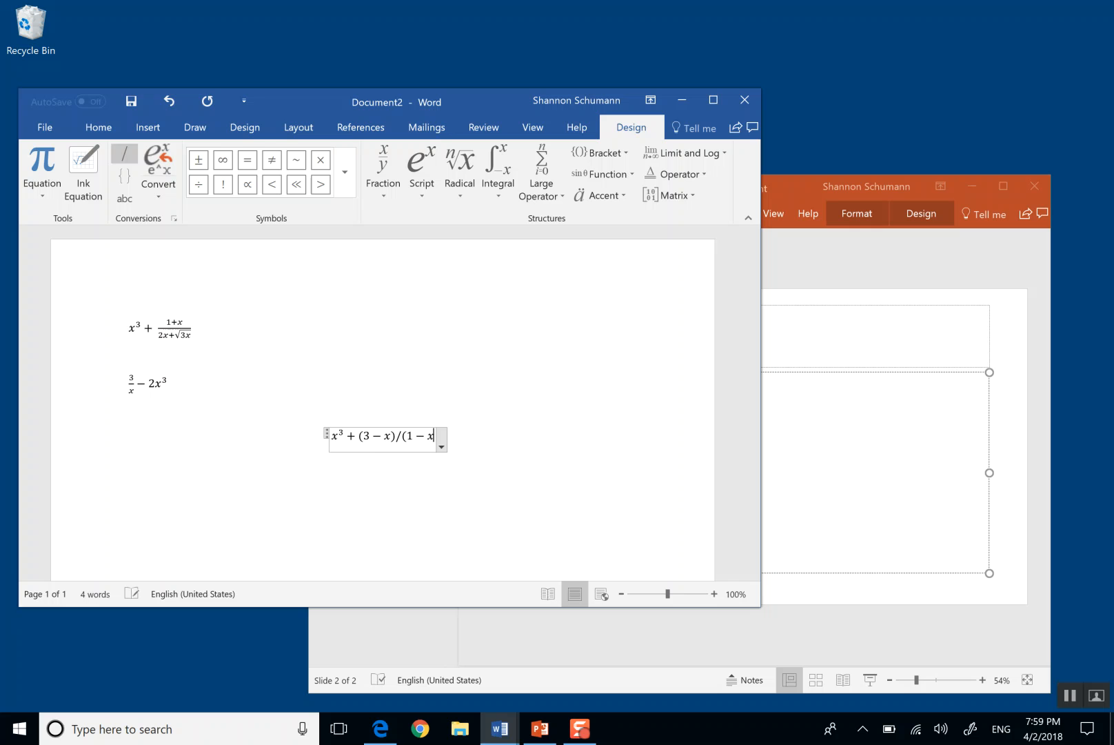
{"action": "type", "text": "^2)"}
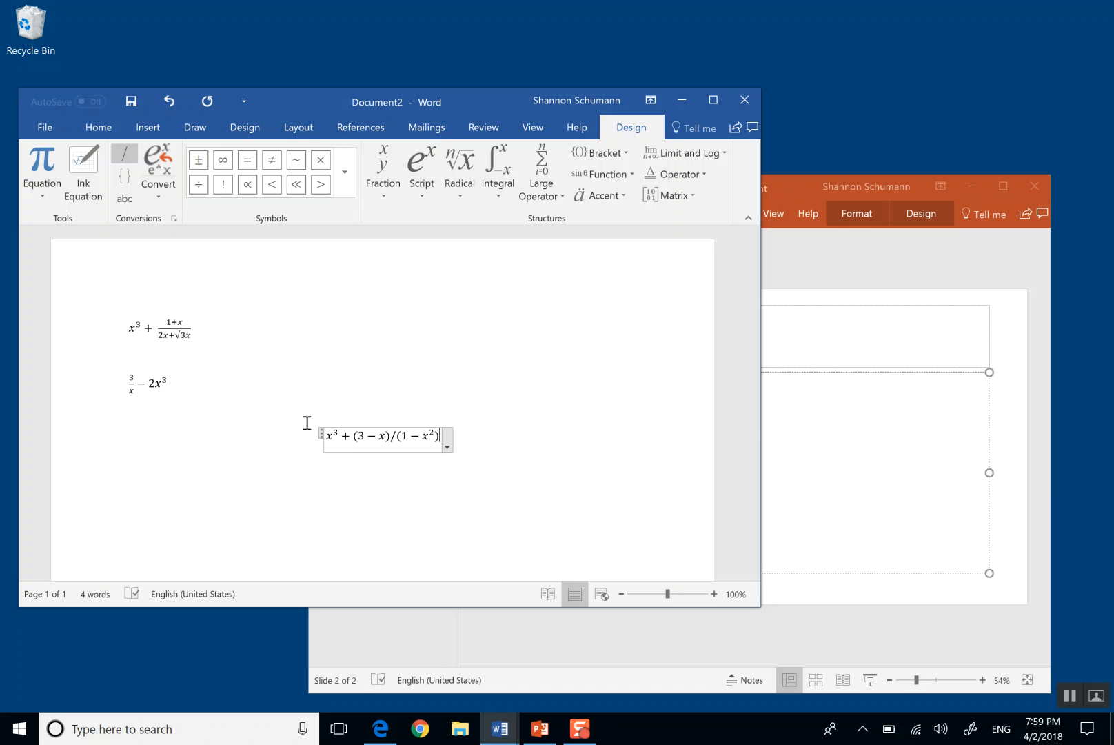
{"action": "key", "text": "space"}
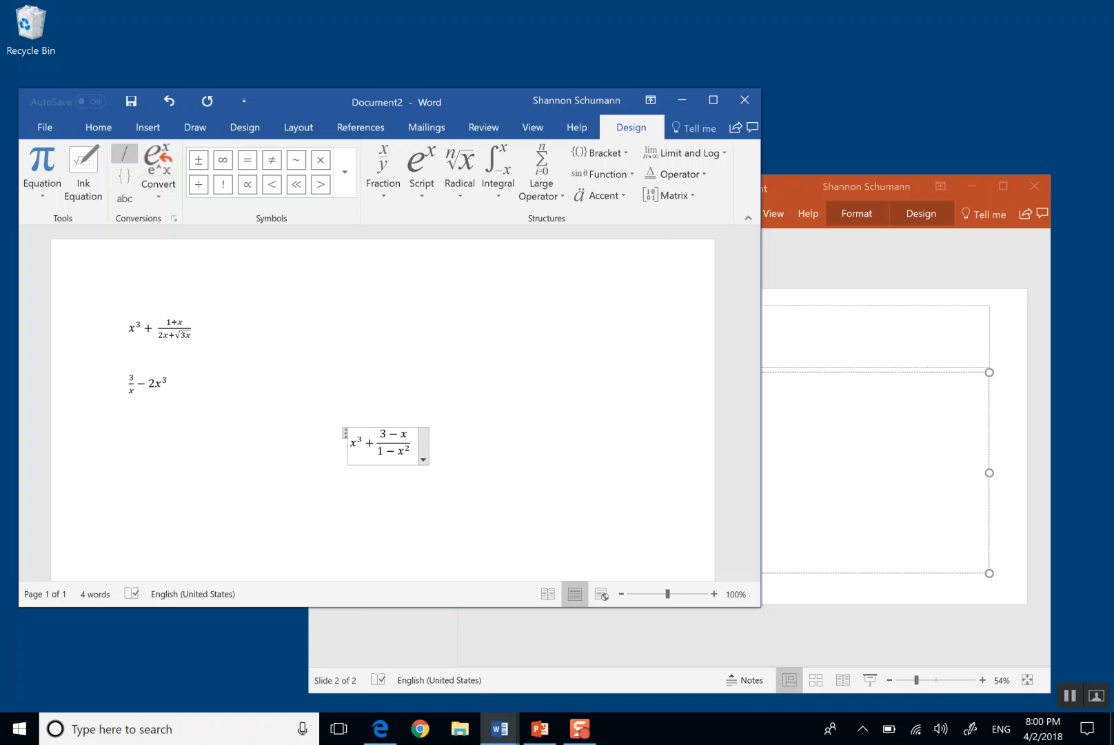
- Add x with the exponent 3x+1 after the fraction, and place the equation inline at the left margin
{"action": "type", "text": "x^"}
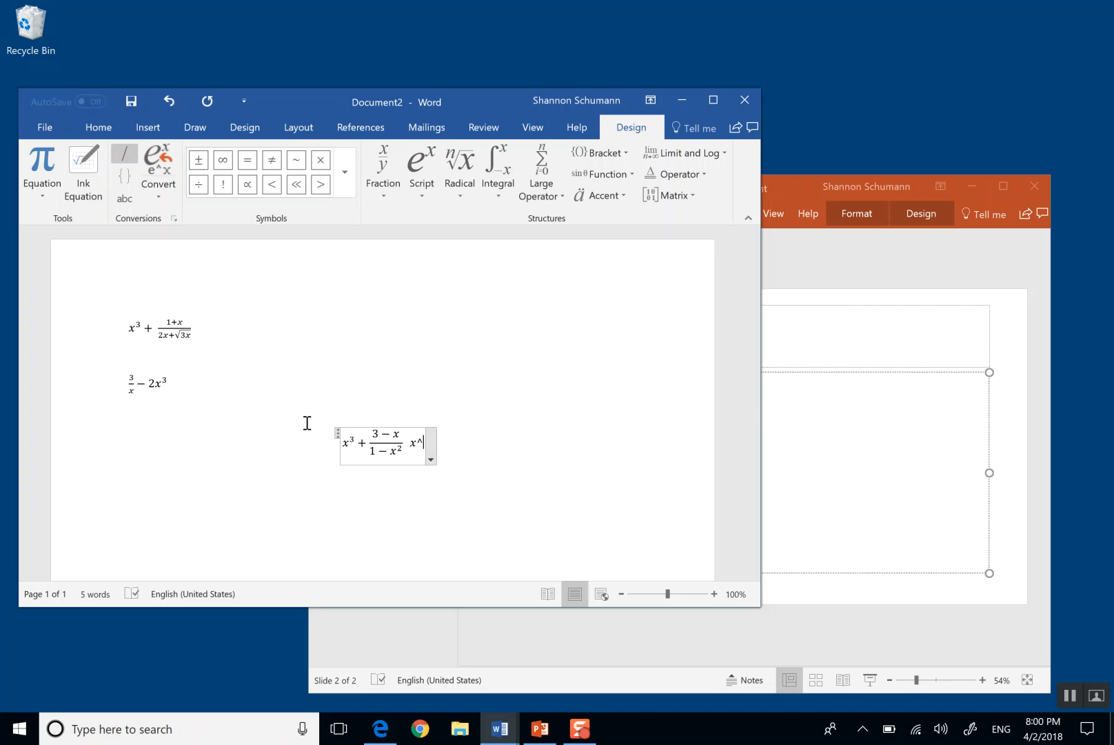
{"action": "type", "text": "("}
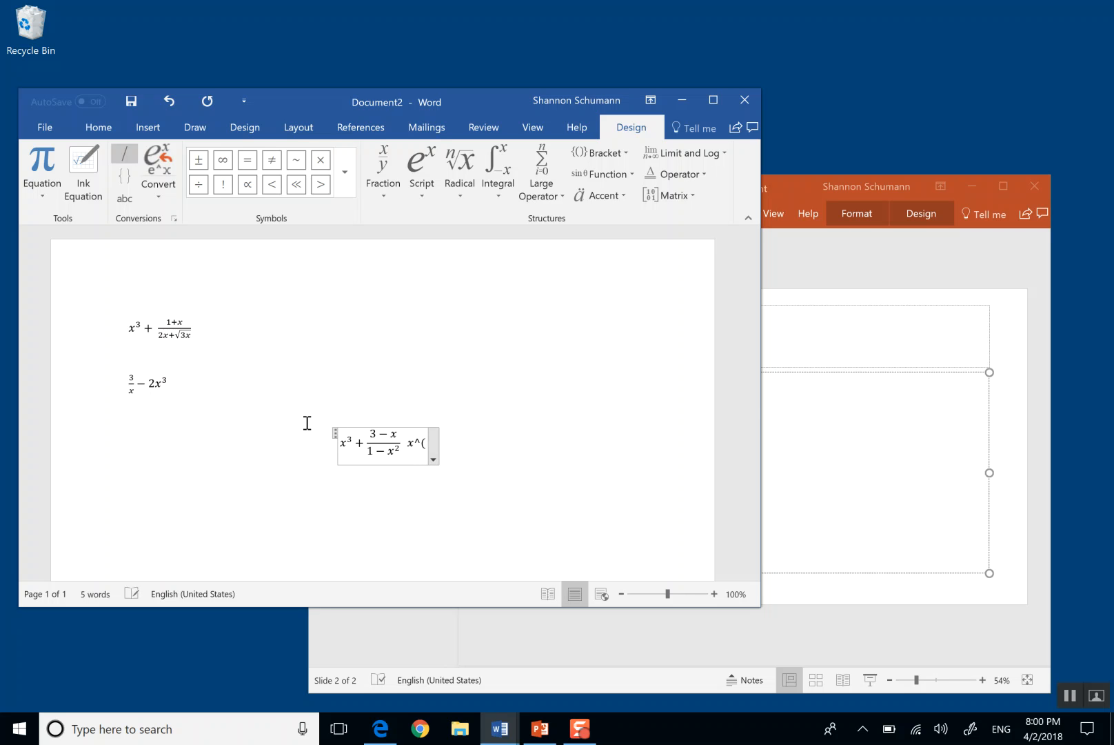
{"action": "type", "text": "3x +"}
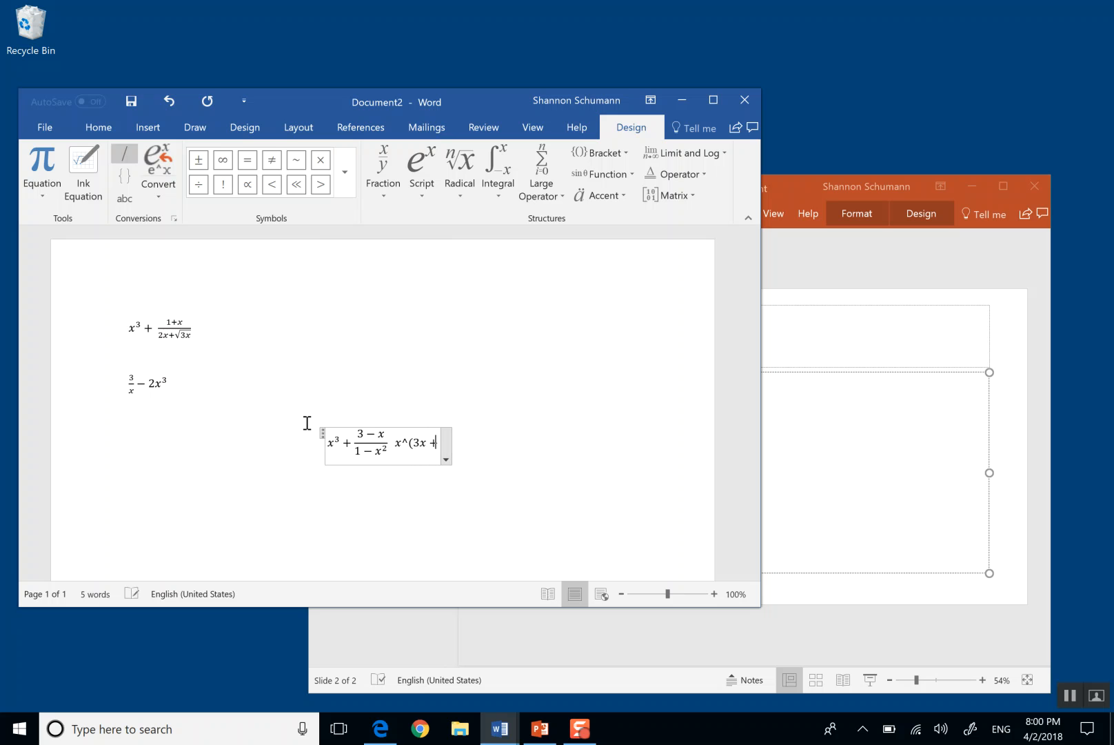
{"action": "type", "text": " 1)"}
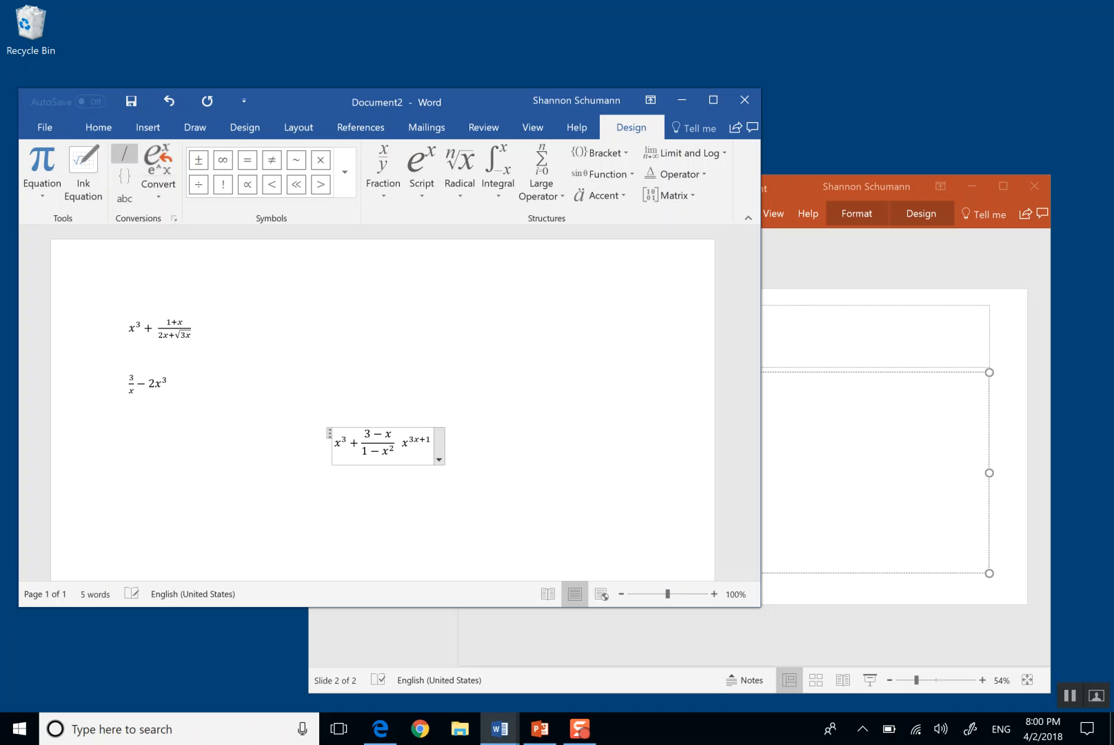
{"action": "left_click", "coordinate": [497, 453]}
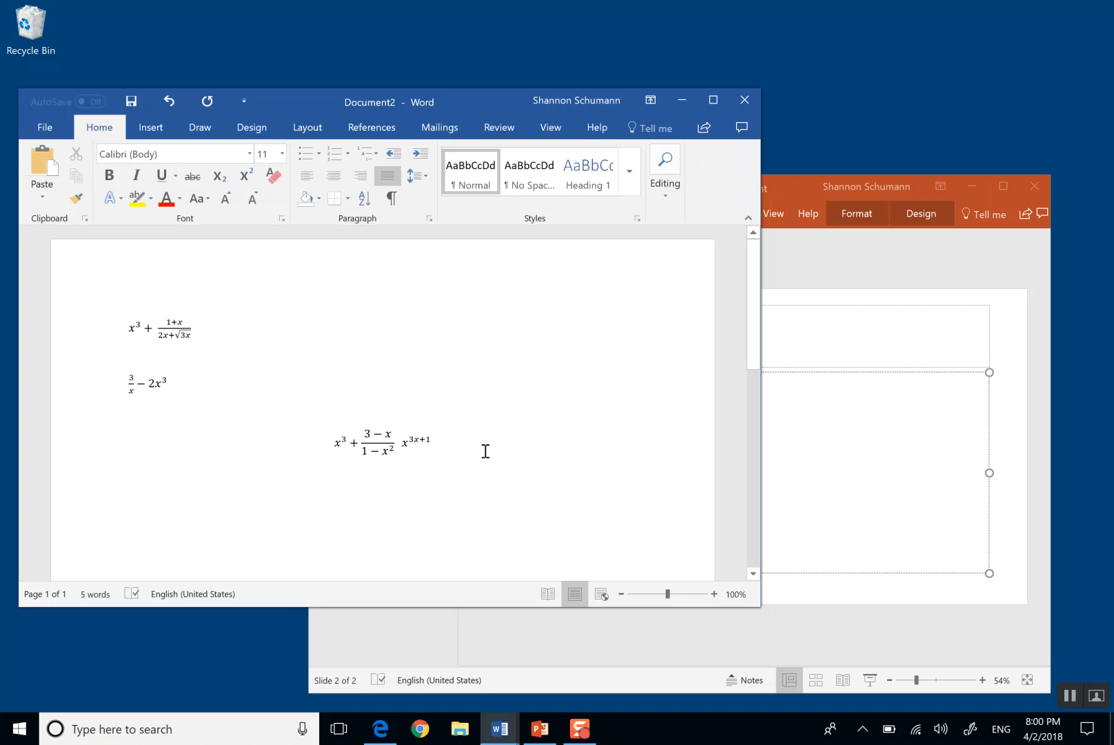
{"action": "key", "text": "ctrl+l"}
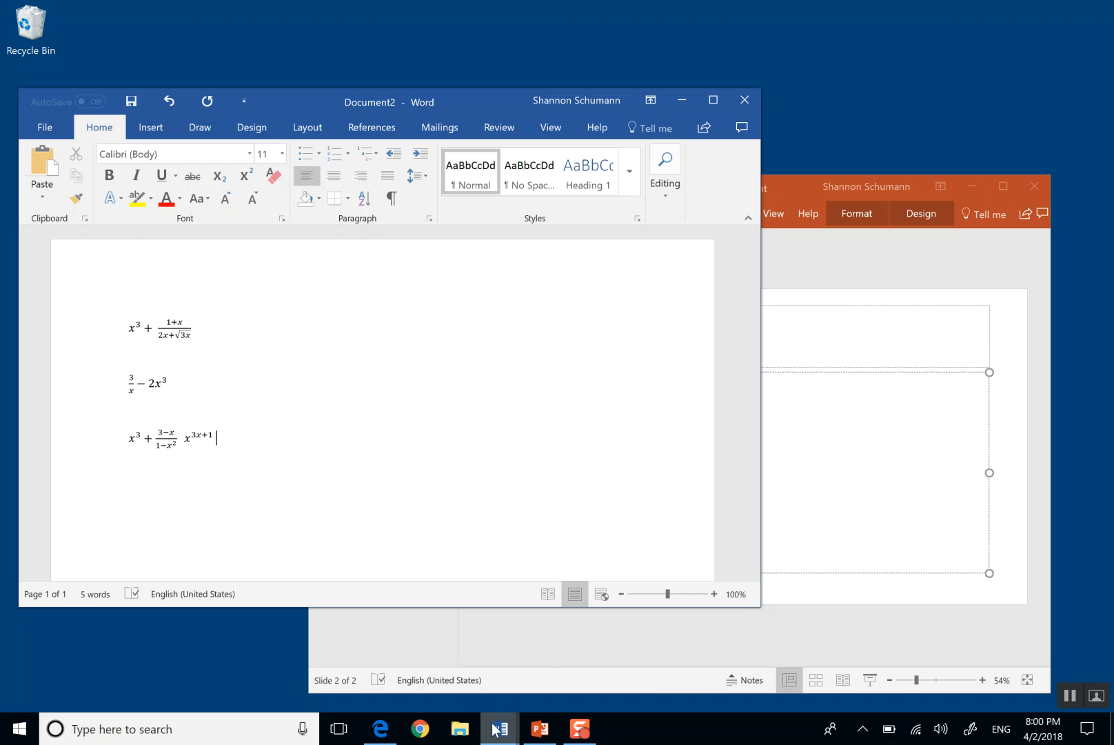
{"action": "mouse_move", "coordinate": [578, 735]}
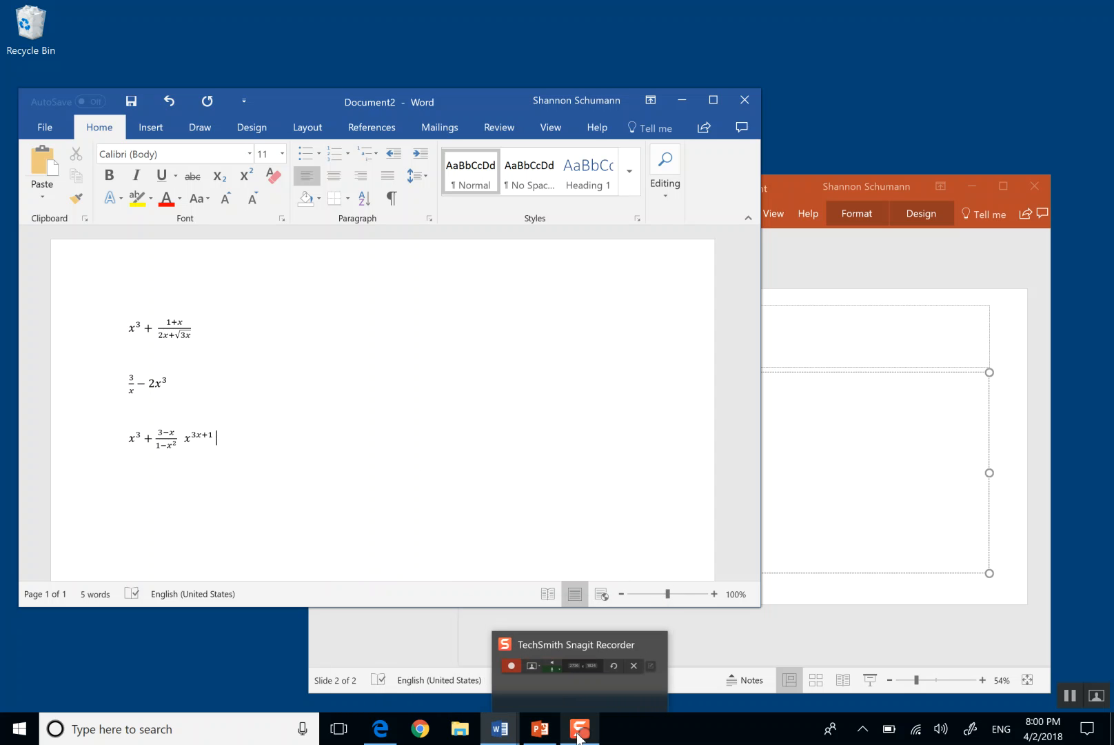